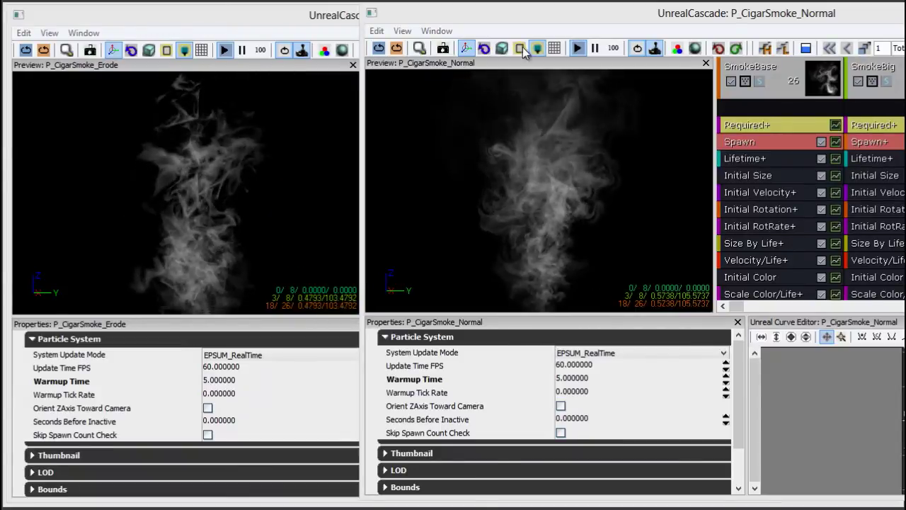
Step: Bring the M_CigarSmoke_Start material up in the Material Editor and enlarge its window to fill the screen
{"action": "left_click", "coordinate": [500, 27]}
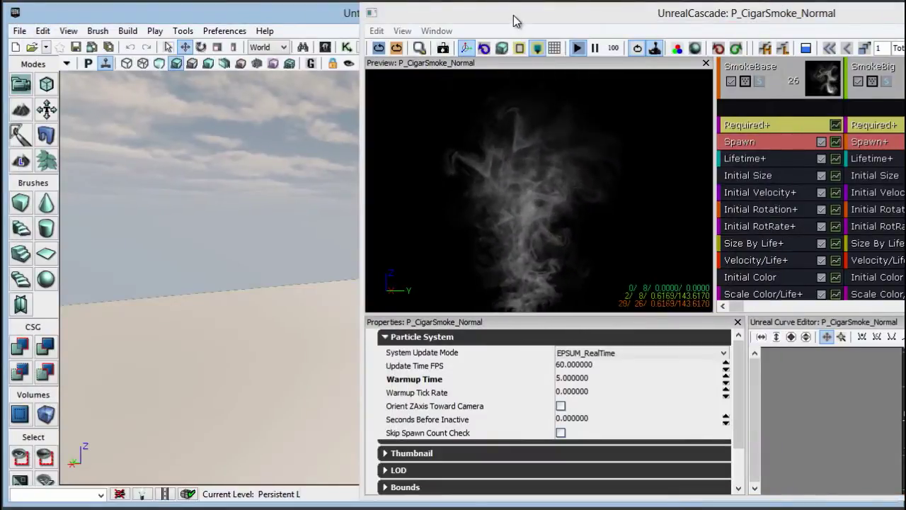
{"action": "left_click_drag", "start_coordinate": [512, 21], "coordinate": [321, 29]}
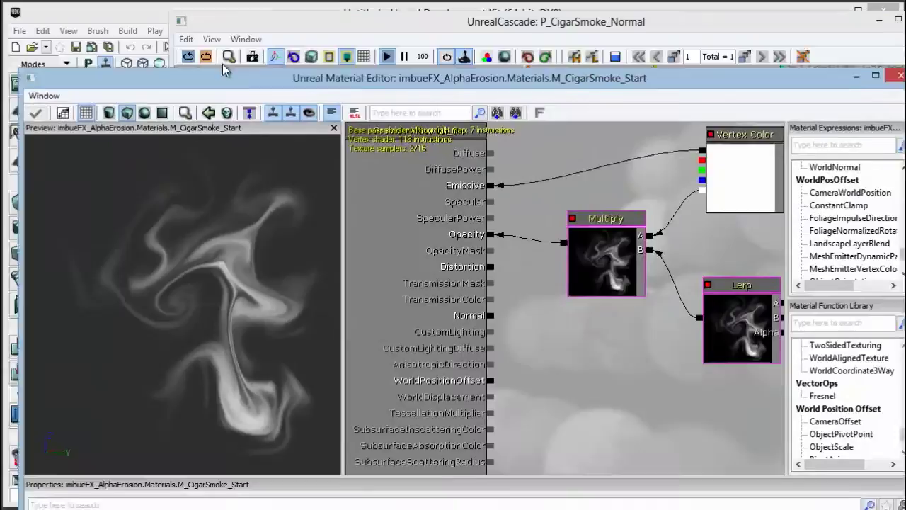
{"action": "left_click_drag", "start_coordinate": [222, 63], "coordinate": [220, 16]}
Step: Move the Lerp node and all its upstream texture, flow-map and parameter nodes farther away from the Multiply node
{"action": "scroll", "coordinate": [552, 325], "scroll_direction": "down", "scroll_amount": 5}
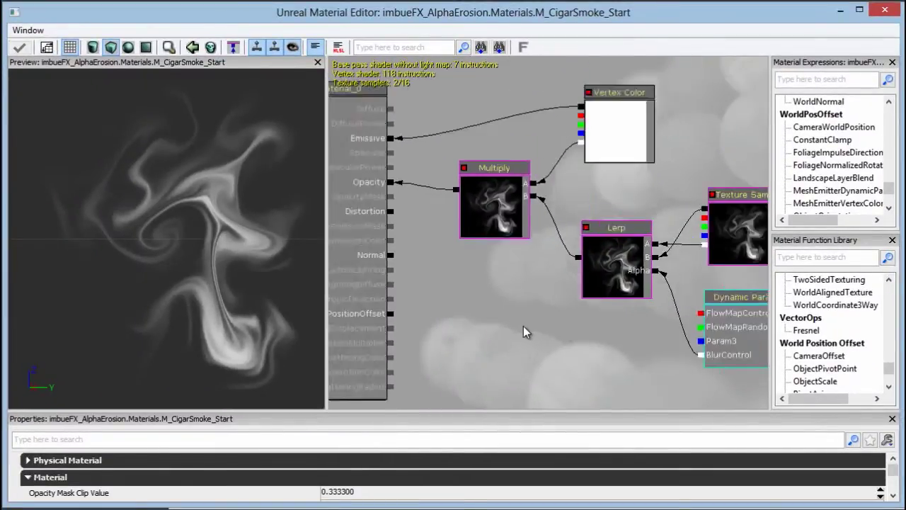
{"action": "left_click_drag", "start_coordinate": [592, 366], "coordinate": [417, 353]}
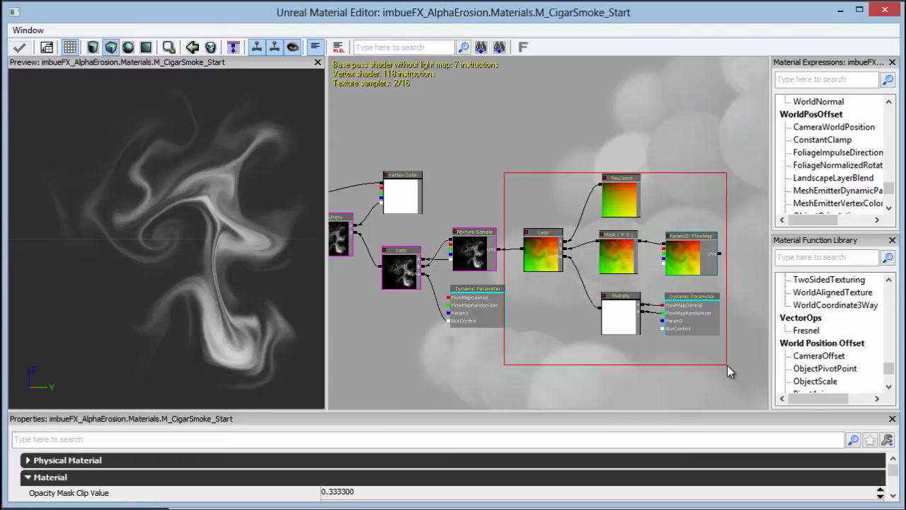
{"action": "left_click_drag", "start_coordinate": [729, 372], "coordinate": [730, 371], "text": "ctrl+alt"}
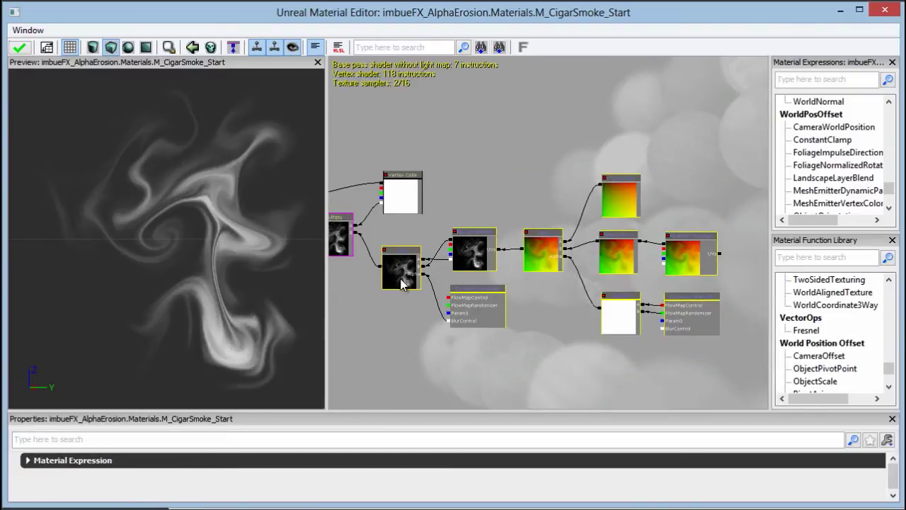
{"action": "left_click_drag", "start_coordinate": [407, 278], "coordinate": [570, 281], "text": "ctrl"}
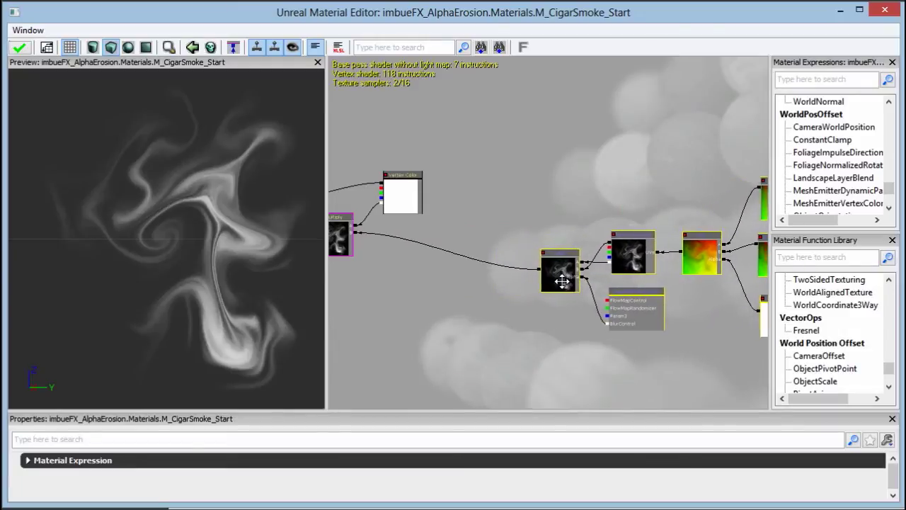
{"action": "left_click", "coordinate": [462, 313]}
{"action": "left_click_drag", "start_coordinate": [448, 322], "coordinate": [530, 327]}
{"action": "scroll", "coordinate": [538, 290], "scroll_direction": "up", "scroll_amount": 3}
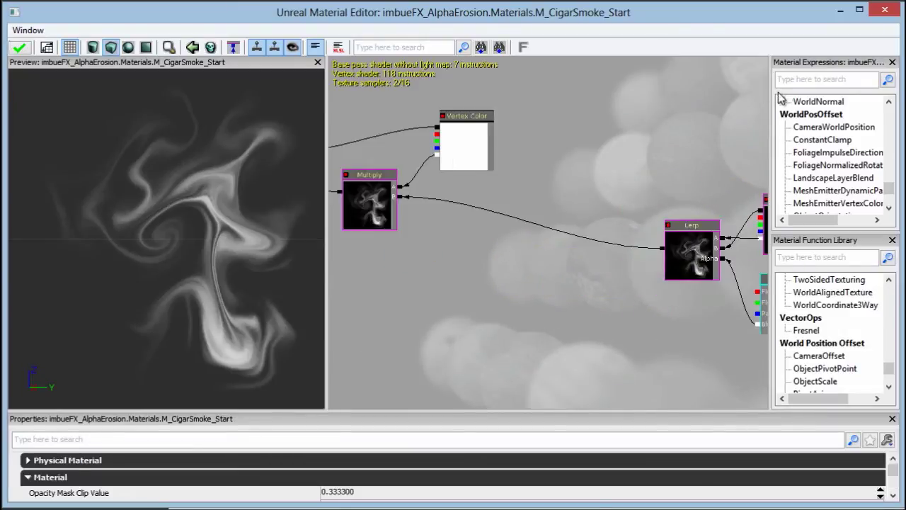
Step: Add a Sine node in the empty graph area above the link between Multiply and Lerp
{"action": "left_click_drag", "start_coordinate": [575, 233], "coordinate": [581, 248]}
{"action": "left_click_drag", "start_coordinate": [561, 189], "coordinate": [586, 204]}
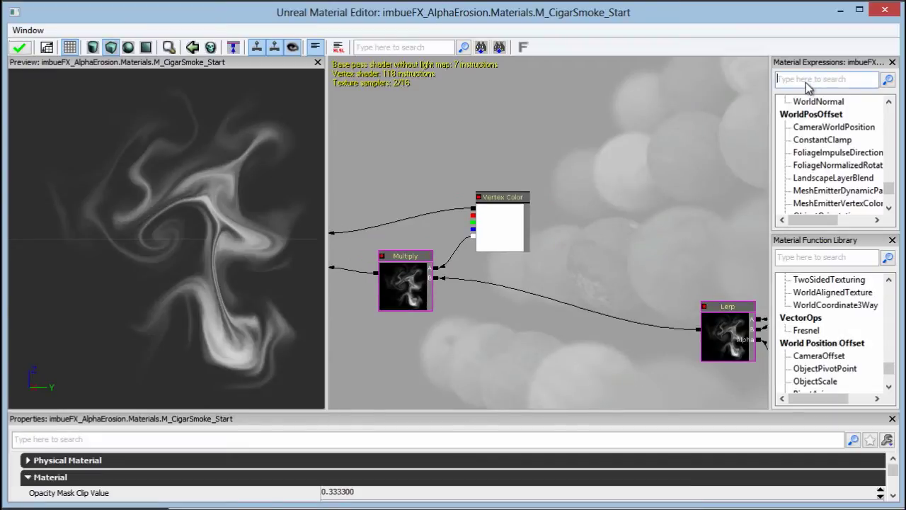
{"action": "left_click", "coordinate": [806, 79]}
{"action": "type", "text": "sine"}
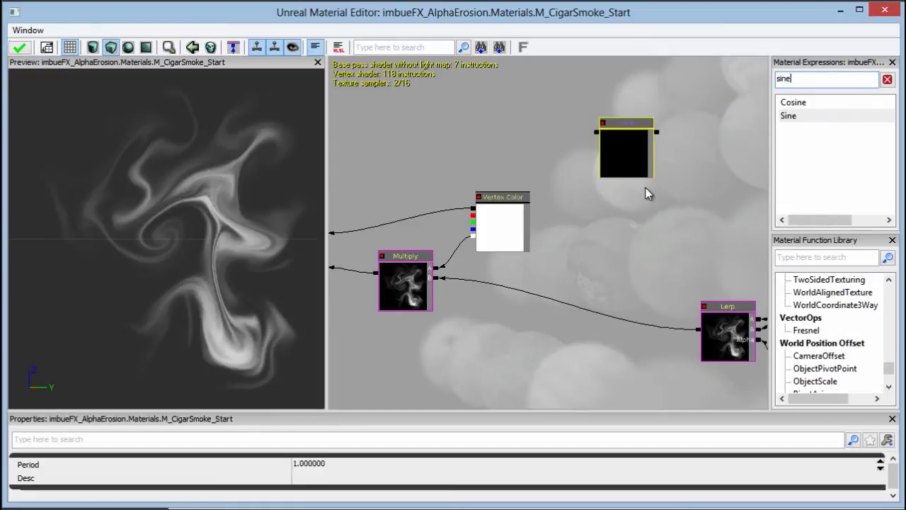
{"action": "scroll", "coordinate": [542, 258], "scroll_direction": "up", "scroll_amount": 3}
{"action": "left_click_drag", "start_coordinate": [612, 211], "coordinate": [583, 233]}
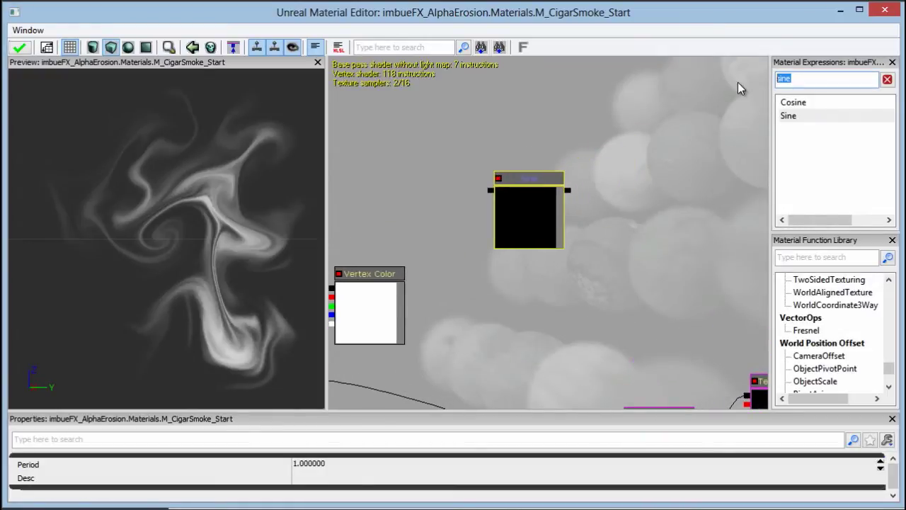
Step: Add a Time node beside the Sine node and connect it to Sine's input
{"action": "type", "text": "time"}
{"action": "left_click_drag", "start_coordinate": [784, 101], "coordinate": [803, 102]}
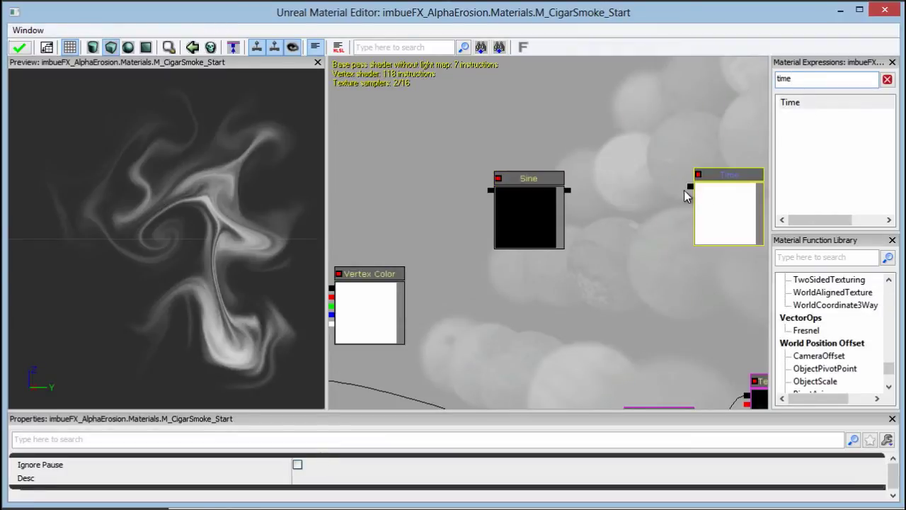
{"action": "left_click_drag", "start_coordinate": [689, 187], "coordinate": [568, 191]}
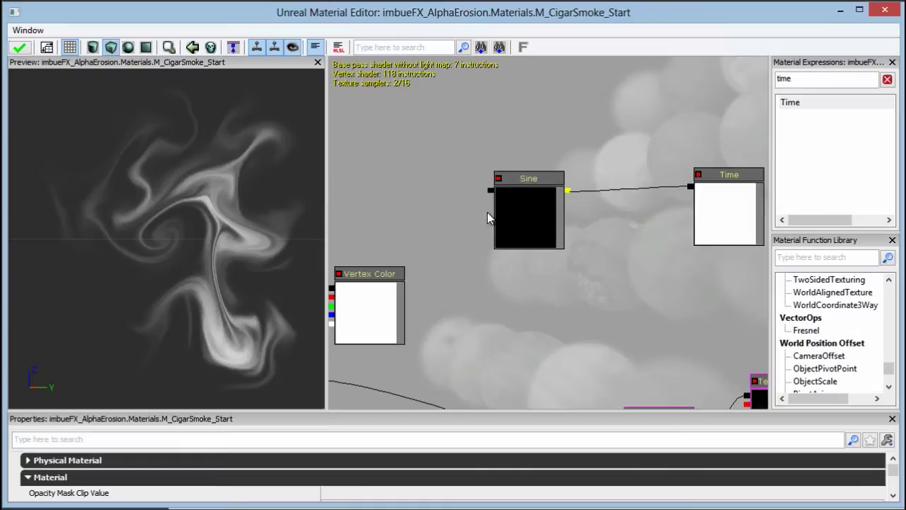
Step: Move the Sine node closer to the Time node and set its Period to 5
{"action": "left_click", "coordinate": [525, 212]}
{"action": "left_click_drag", "start_coordinate": [525, 215], "coordinate": [616, 205]}
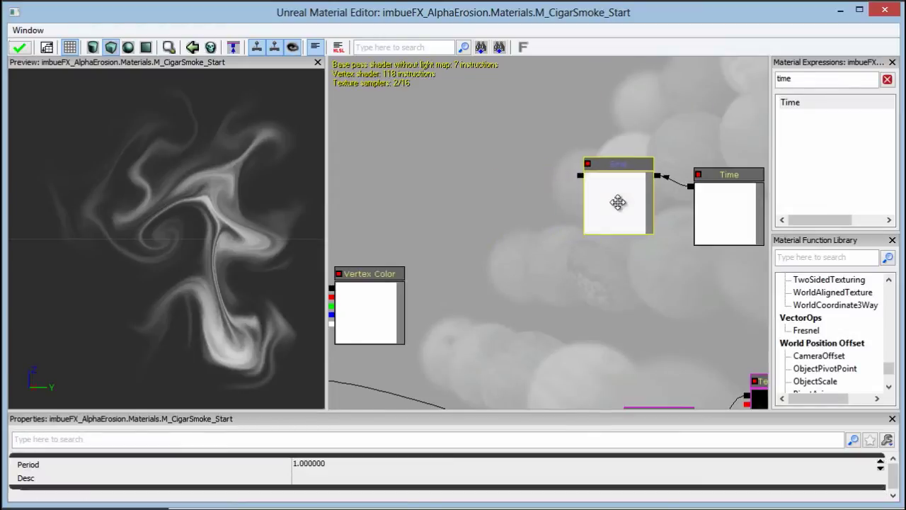
{"action": "left_click", "coordinate": [335, 464]}
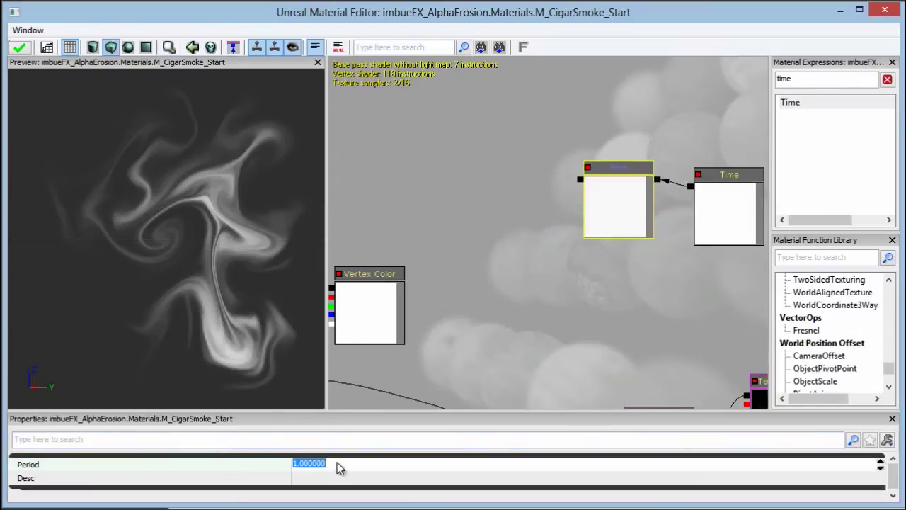
{"action": "type", "text": "5"}
{"action": "key", "text": "Return"}
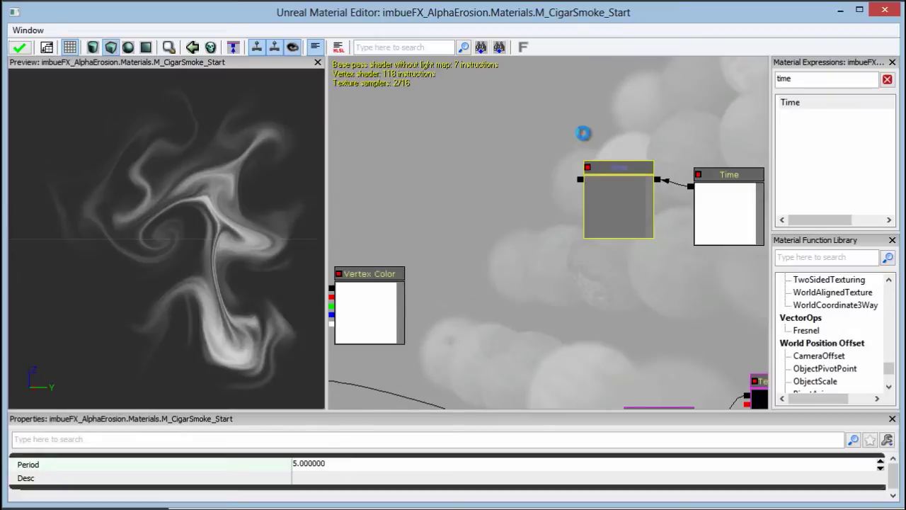
Step: Add a ConstantBiasScale node next to Sine and feed Sine's output into it
{"action": "double_click", "coordinate": [798, 79]}
{"action": "key", "text": "BackSpace"}
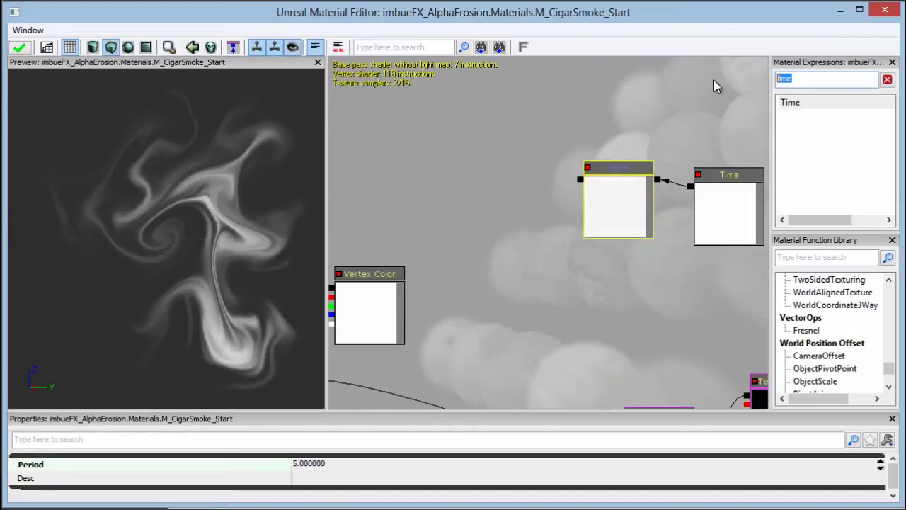
{"action": "type", "text": "cons"}
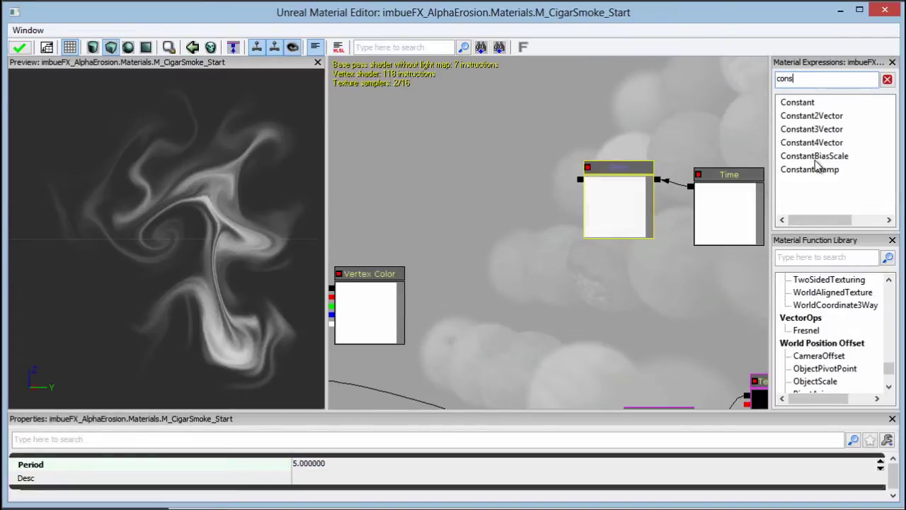
{"action": "left_click_drag", "start_coordinate": [492, 163], "coordinate": [491, 163]}
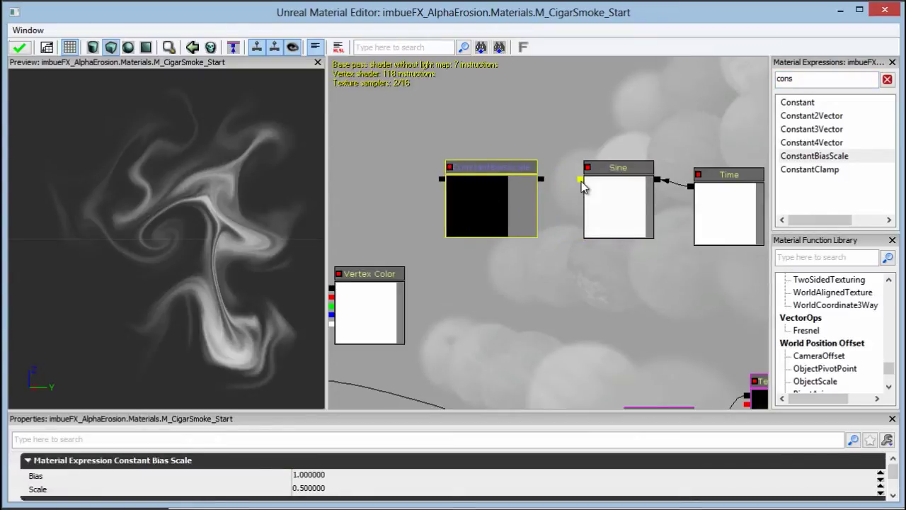
{"action": "left_click_drag", "start_coordinate": [580, 180], "coordinate": [541, 178]}
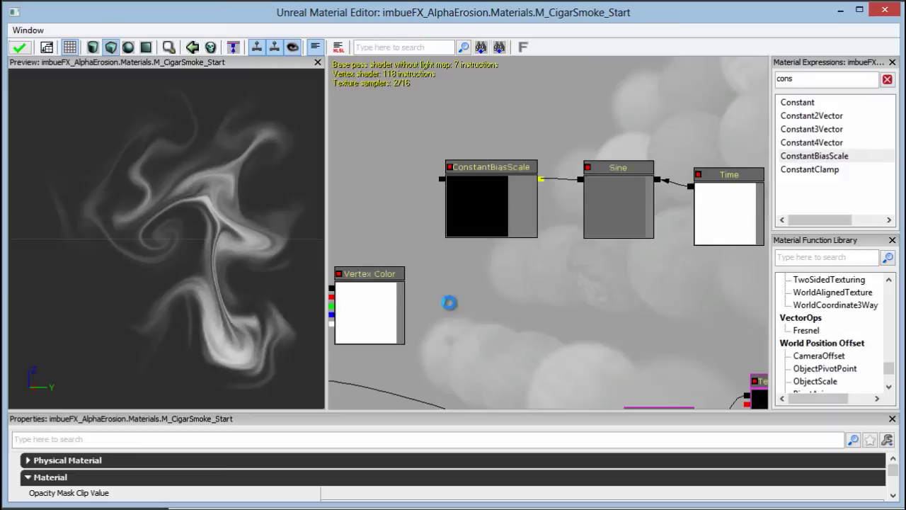
Step: Connect the ConstantBiasScale output to input A of the Multiply node in place of the Vertex Color alpha
{"action": "left_click_drag", "start_coordinate": [493, 324], "coordinate": [659, 192]}
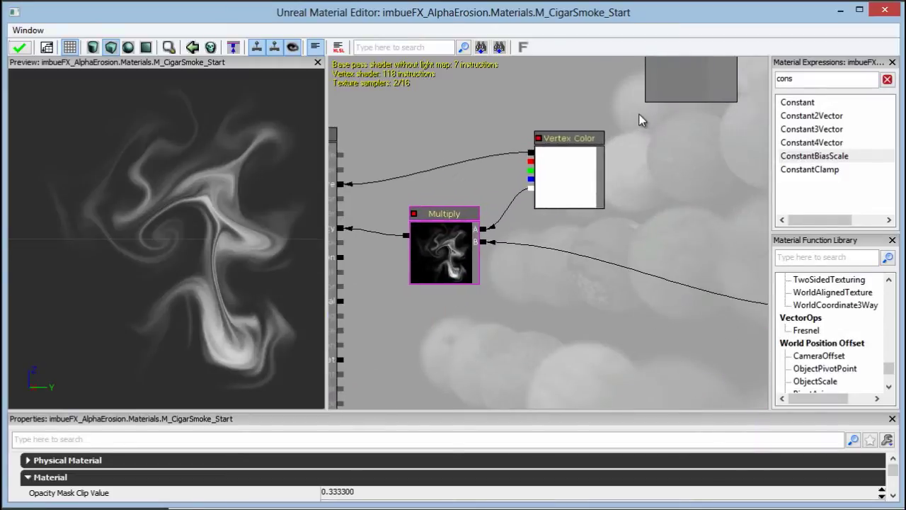
{"action": "left_click_drag", "start_coordinate": [641, 120], "coordinate": [627, 226]}
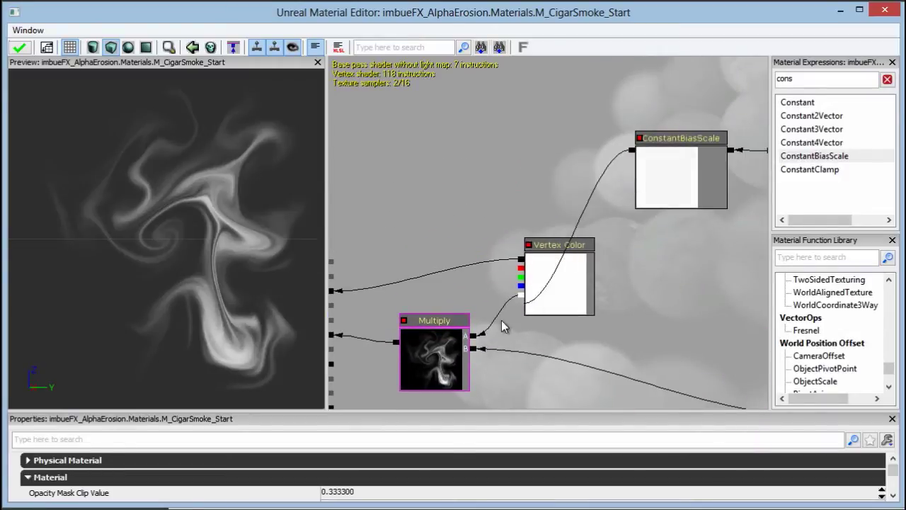
{"action": "left_click_drag", "start_coordinate": [502, 326], "coordinate": [479, 336]}
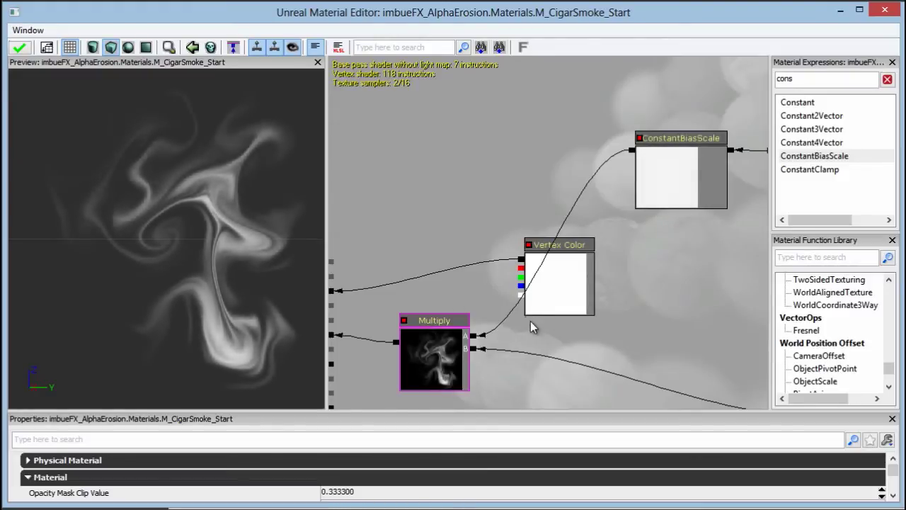
Step: Delete the Multiply node that feeds the material's Opacity
{"action": "left_click_drag", "start_coordinate": [526, 377], "coordinate": [491, 220]}
{"action": "left_click", "coordinate": [414, 218]}
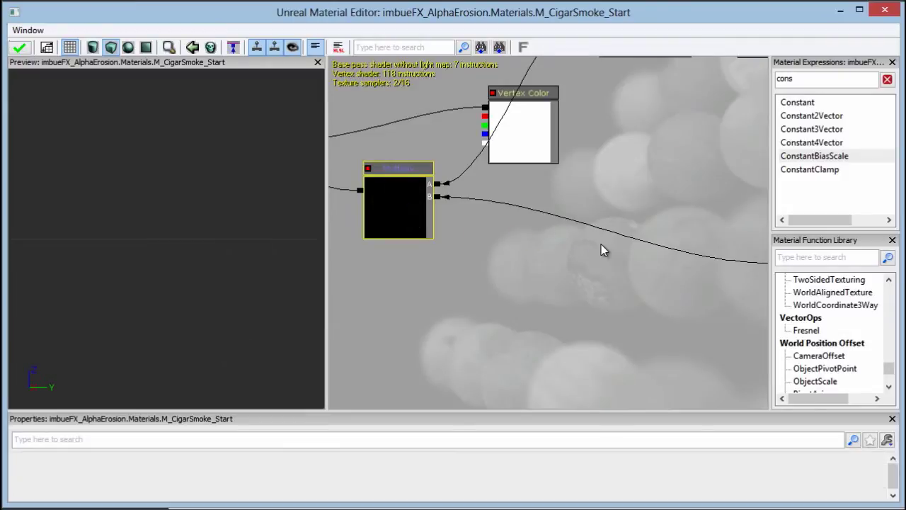
{"action": "key", "text": "Delete"}
Step: Add a Subtract node between Vertex Color and Lerp and connect Lerp's output to its input A
{"action": "left_click_drag", "start_coordinate": [534, 251], "coordinate": [473, 251]}
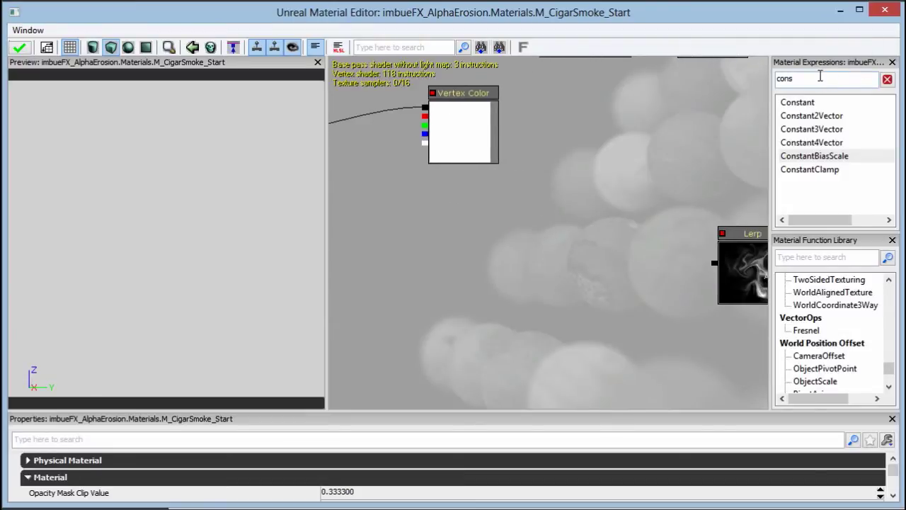
{"action": "type", "text": "subtra"}
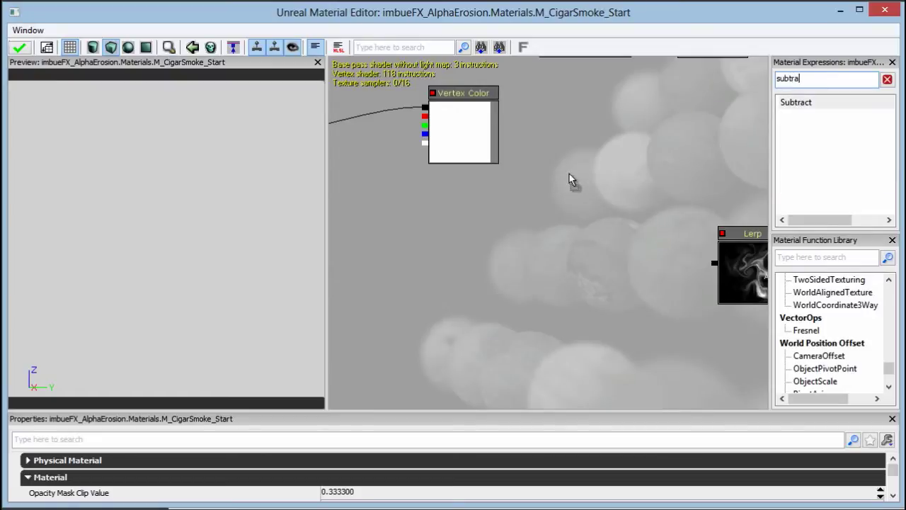
{"action": "left_click_drag", "start_coordinate": [619, 318], "coordinate": [538, 305]}
{"action": "left_click", "coordinate": [519, 269]}
{"action": "left_click_drag", "start_coordinate": [475, 259], "coordinate": [485, 286]}
{"action": "left_click_drag", "start_coordinate": [620, 252], "coordinate": [532, 262]}
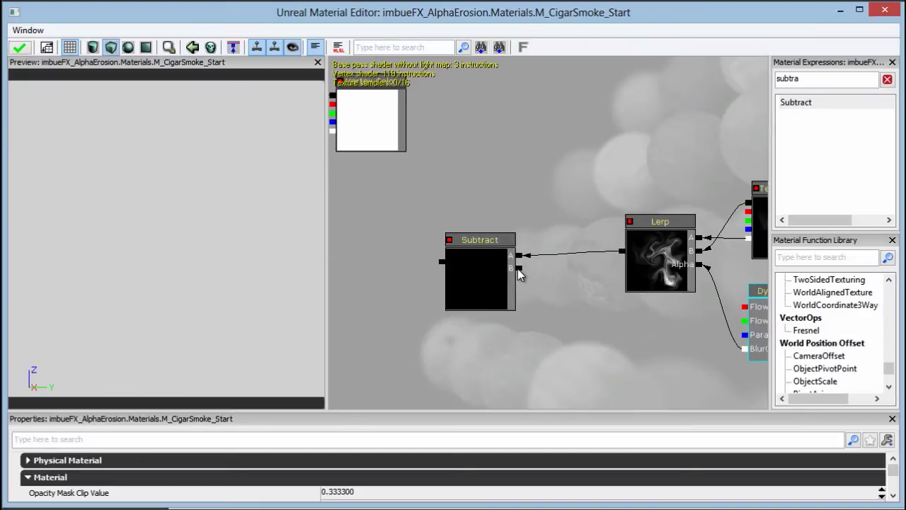
Step: Connect the ConstantBiasScale output to Subtract's input B and route Subtract's output into the material's Opacity
{"action": "mouse_move", "coordinate": [555, 294]}
{"action": "left_mouse_down"}
{"action": "mouse_move", "coordinate": [542, 316]}
{"action": "mouse_move", "coordinate": [538, 265]}
{"action": "mouse_move", "coordinate": [536, 328]}
{"action": "mouse_move", "coordinate": [513, 249]}
{"action": "mouse_move", "coordinate": [561, 303]}
{"action": "left_mouse_up"}
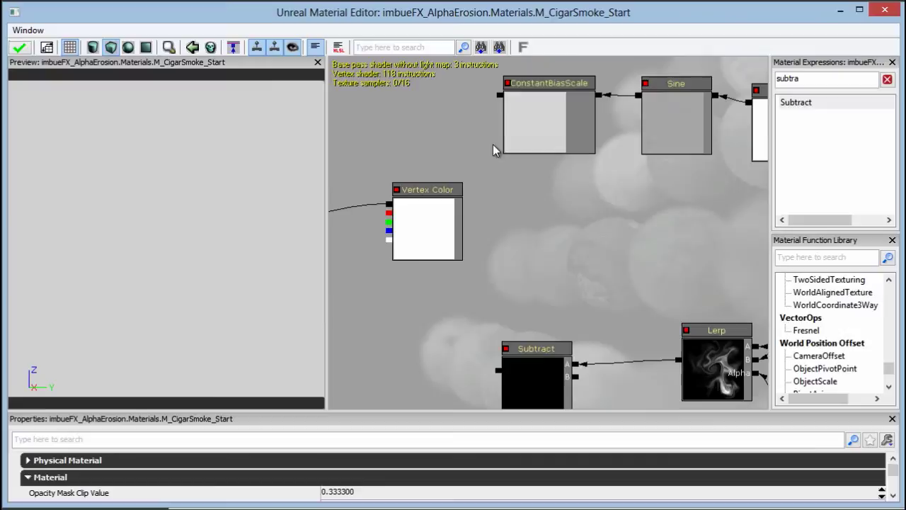
{"action": "left_click_drag", "start_coordinate": [499, 103], "coordinate": [577, 322]}
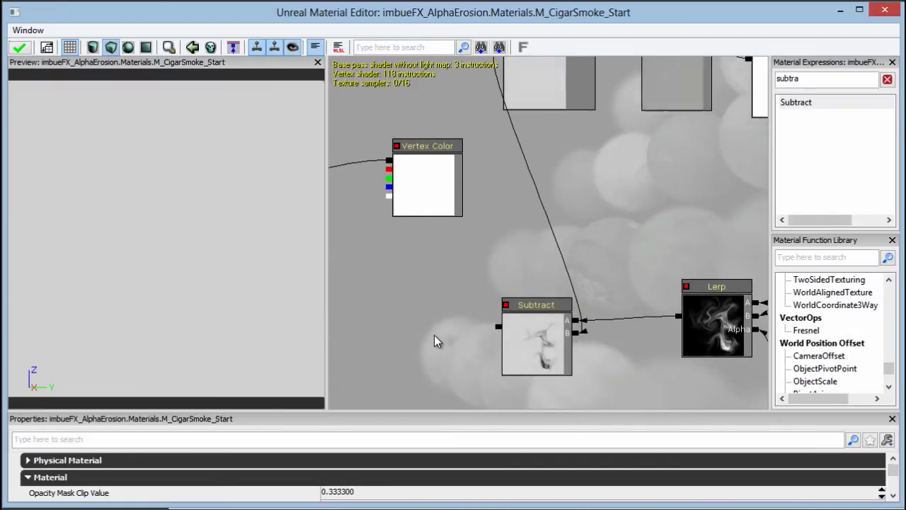
{"action": "left_click_drag", "start_coordinate": [434, 340], "coordinate": [685, 346]}
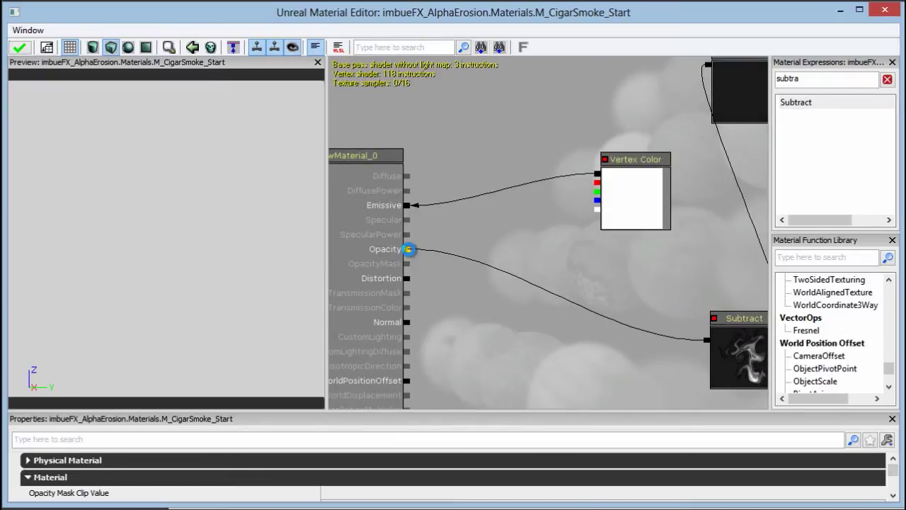
{"action": "left_click_drag", "start_coordinate": [408, 249], "coordinate": [408, 249]}
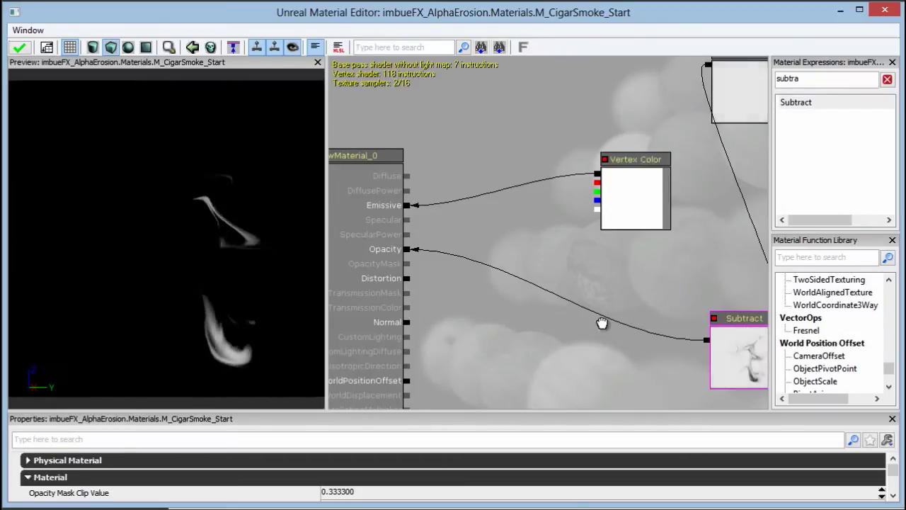
Step: Insert a ConstantClamp node between the Subtract output and the material's Opacity input
{"action": "left_click_drag", "start_coordinate": [601, 319], "coordinate": [534, 330]}
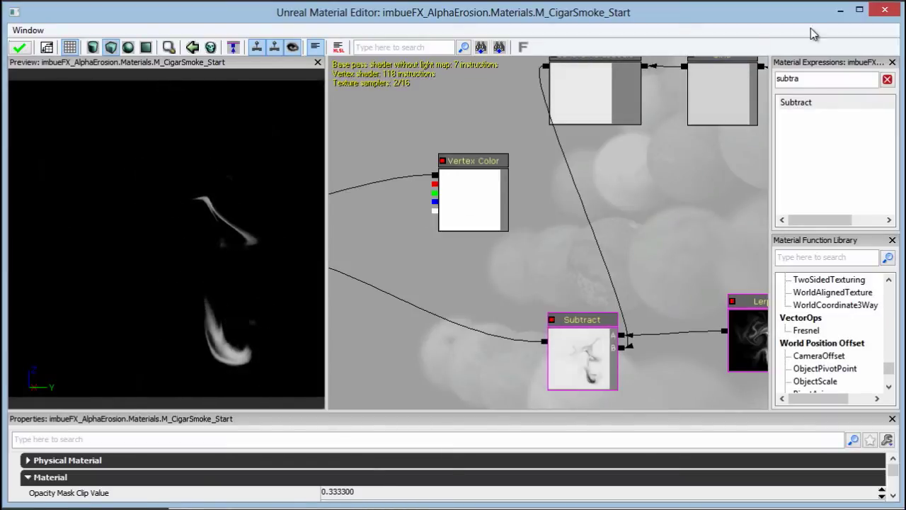
{"action": "type", "text": "cons"}
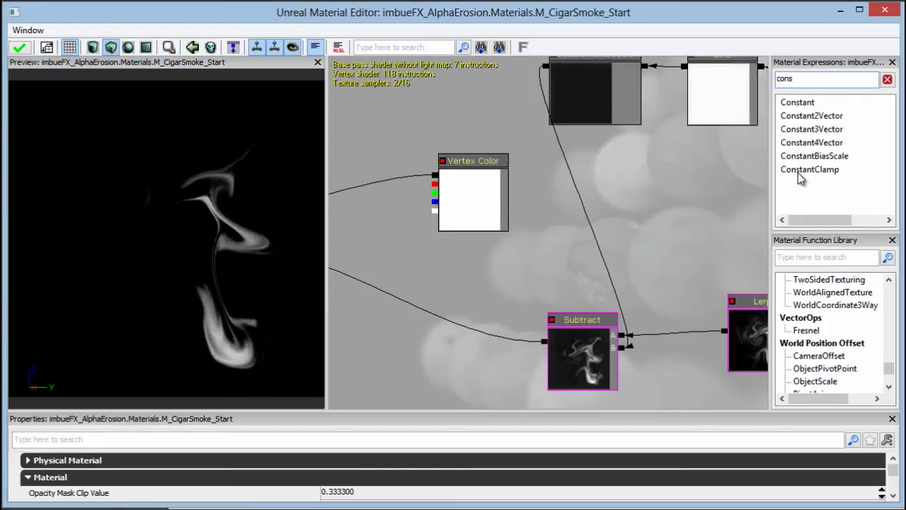
{"action": "left_click_drag", "start_coordinate": [798, 172], "coordinate": [580, 310]}
{"action": "left_click_drag", "start_coordinate": [696, 327], "coordinate": [634, 298]}
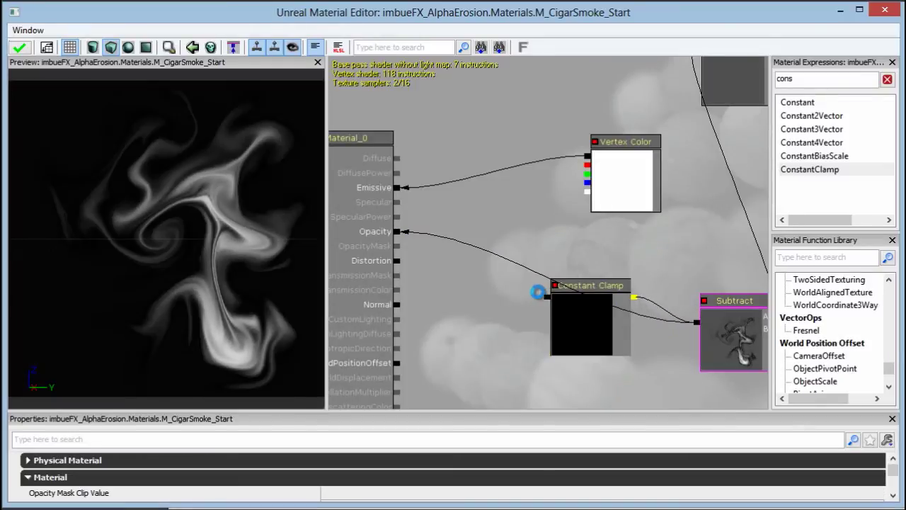
{"action": "left_click_drag", "start_coordinate": [547, 296], "coordinate": [397, 232]}
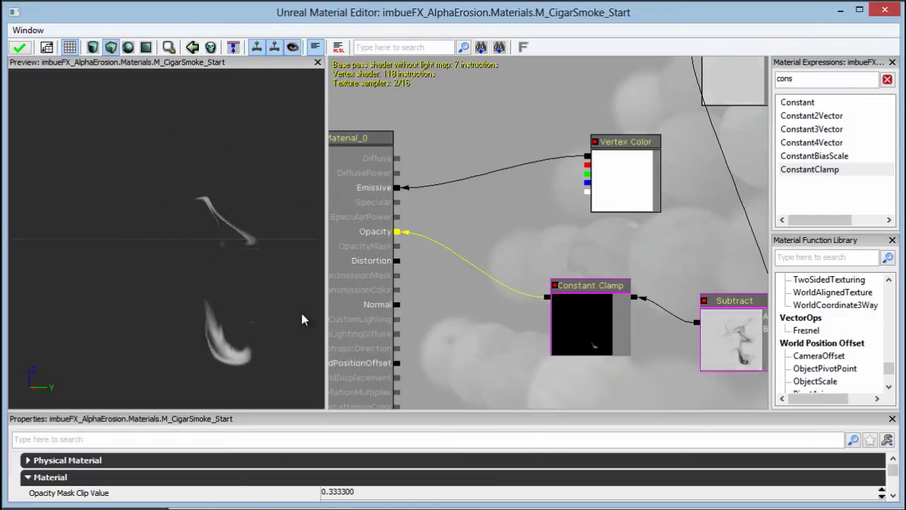
{"action": "left_click_drag", "start_coordinate": [623, 306], "coordinate": [457, 287]}
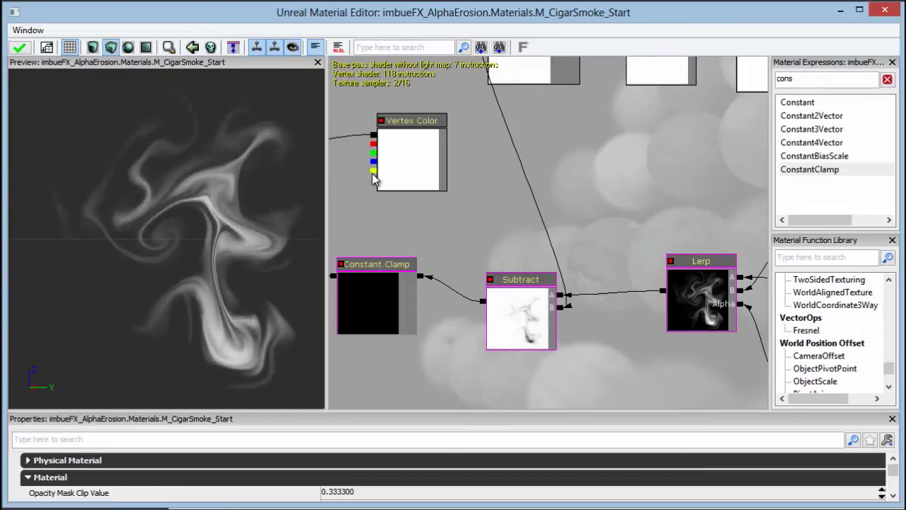
Step: Duplicate the Vertex Color node below Lerp, connect its alpha output to Subtract's input B, and apply the material
{"action": "left_click", "coordinate": [404, 153]}
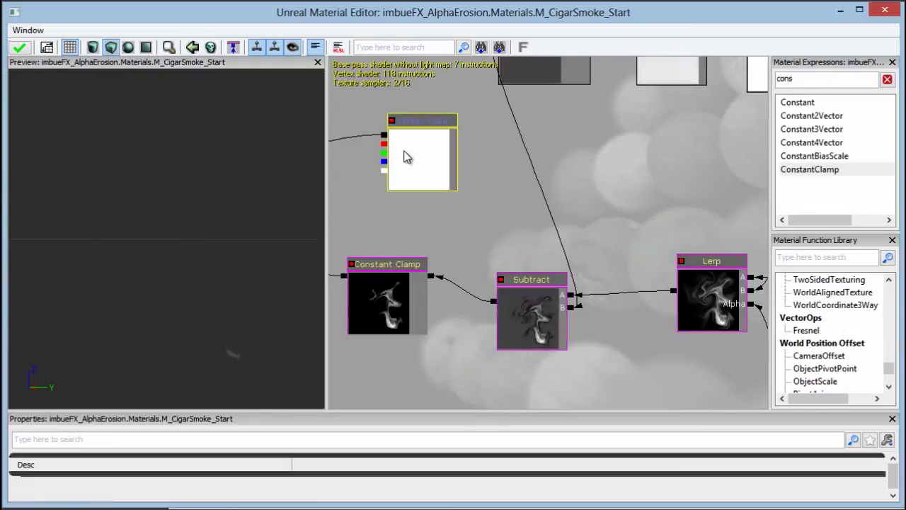
{"action": "left_click_drag", "start_coordinate": [411, 153], "coordinate": [635, 319]}
{"action": "left_click_drag", "start_coordinate": [604, 349], "coordinate": [495, 239]}
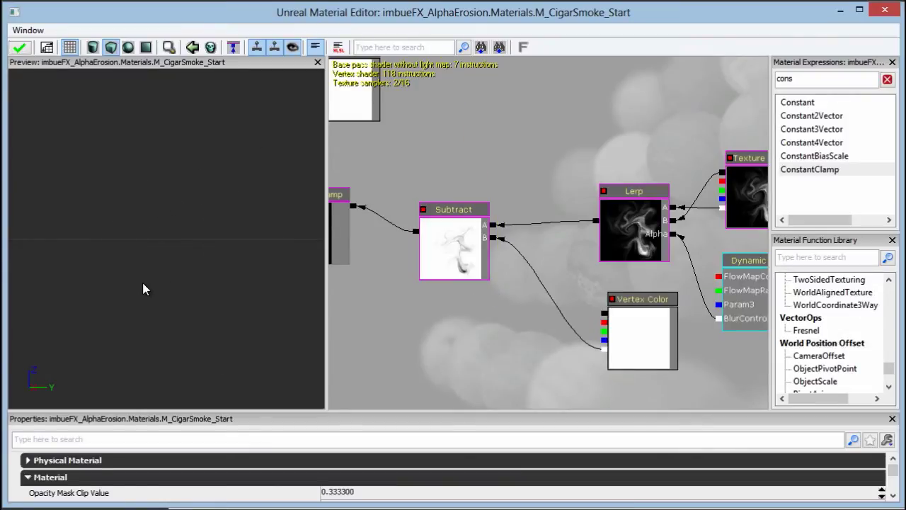
{"action": "left_click", "coordinate": [18, 49]}
Step: In the P_CigarSmoke_Normal Cascade window, set SmokeBase's Initial Color start alpha to a constant distribution of 1
{"action": "left_click_drag", "start_coordinate": [222, 16], "coordinate": [208, 507]}
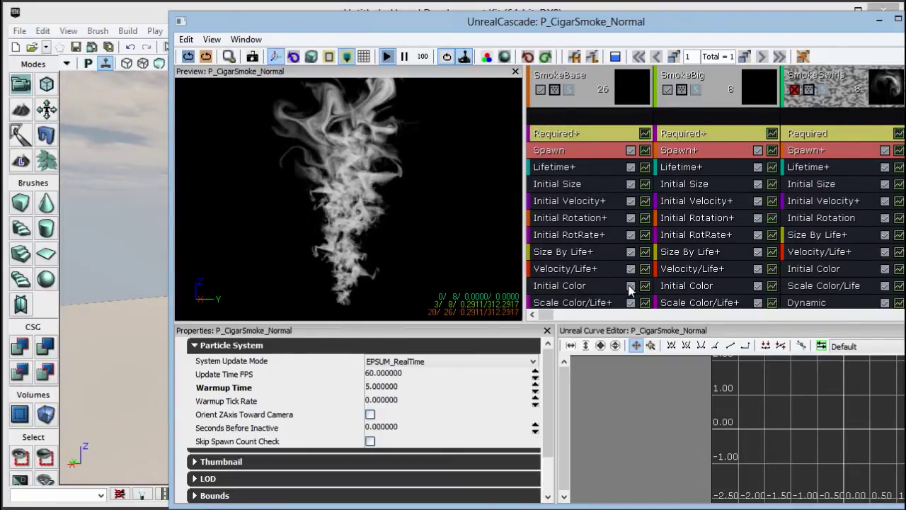
{"action": "left_click", "coordinate": [600, 287]}
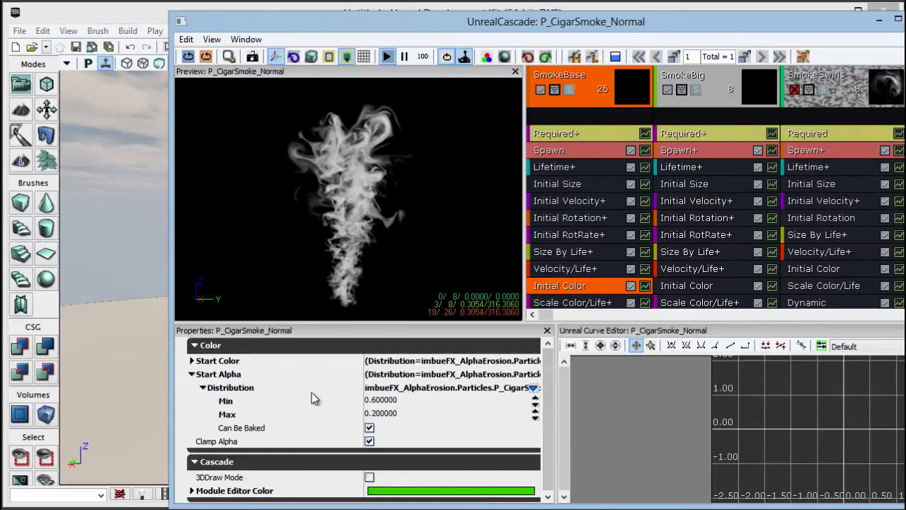
{"action": "left_click", "coordinate": [533, 387]}
{"action": "left_click", "coordinate": [573, 397]}
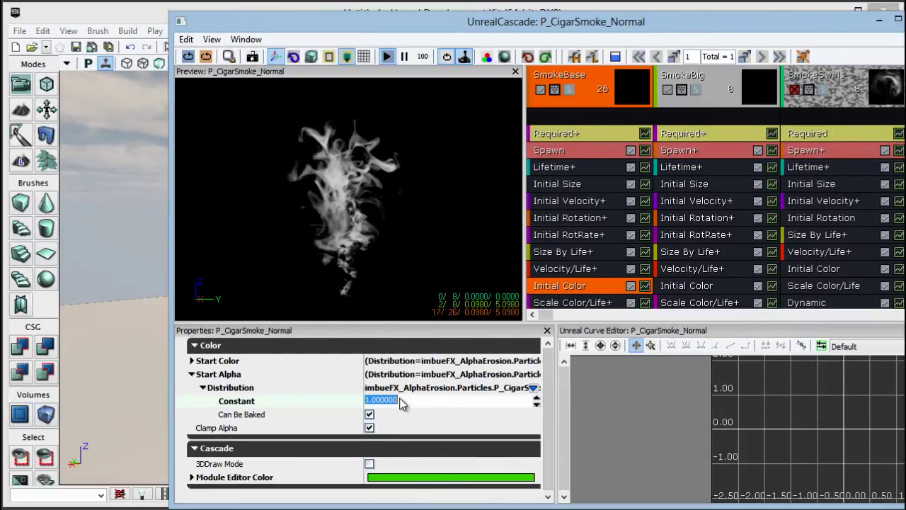
Step: Change SmokeBig's Initial Color start alpha distribution to DistributionFloatConstant
{"action": "left_click", "coordinate": [674, 286]}
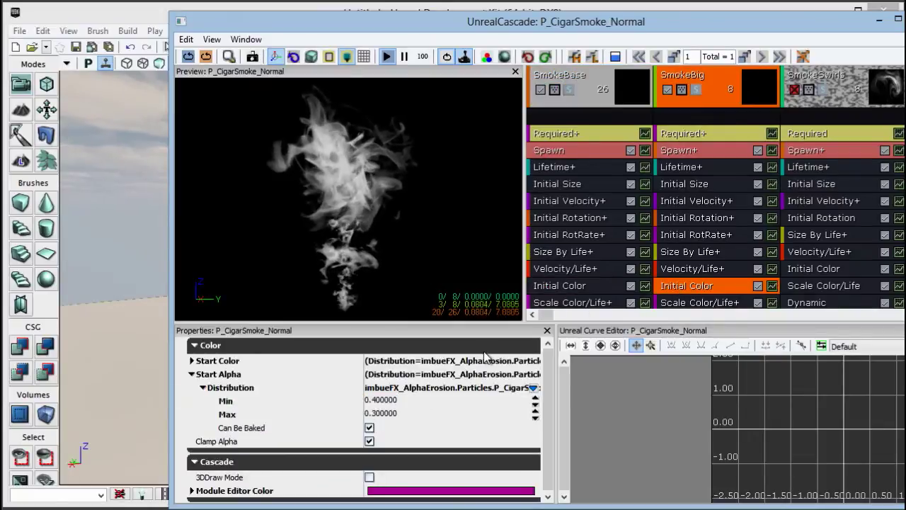
{"action": "left_click", "coordinate": [533, 389]}
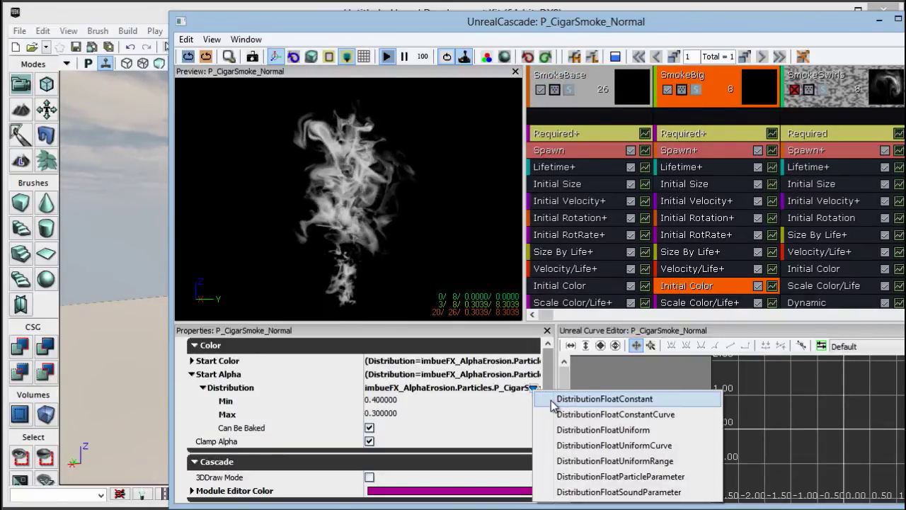
{"action": "left_click", "coordinate": [580, 400]}
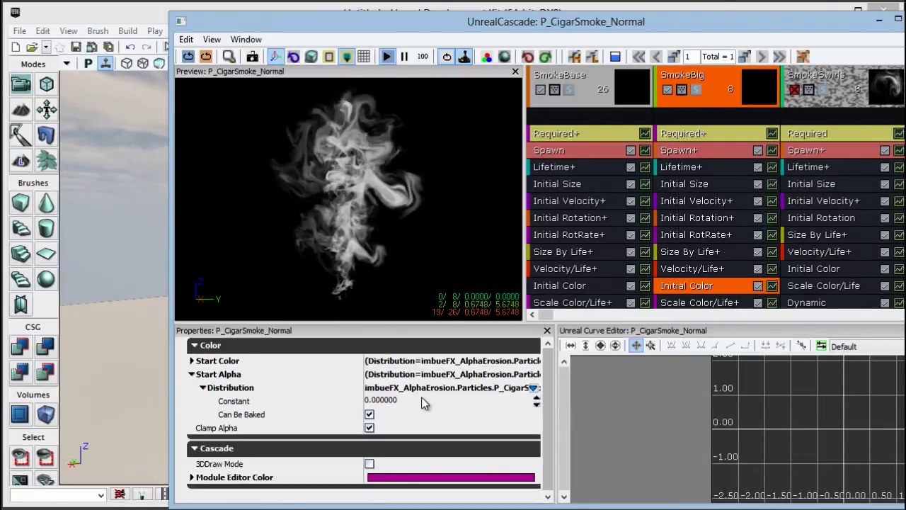
Step: Send SmokeBase's Scale Color/Life curves to the curve editor, remove the color curve, and fit the view to AlphaScaleOverLife
{"action": "left_click", "coordinate": [564, 303]}
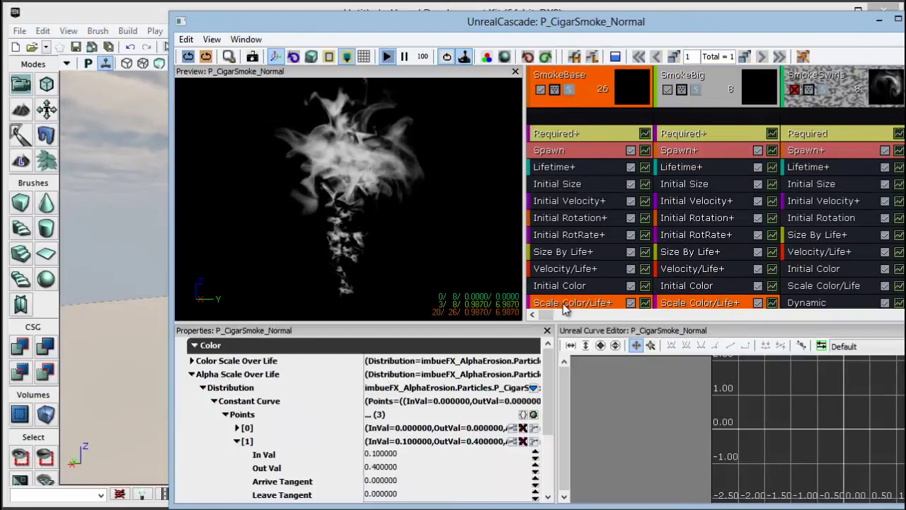
{"action": "left_click", "coordinate": [644, 302]}
{"action": "right_click", "coordinate": [650, 375]}
{"action": "left_click", "coordinate": [680, 376]}
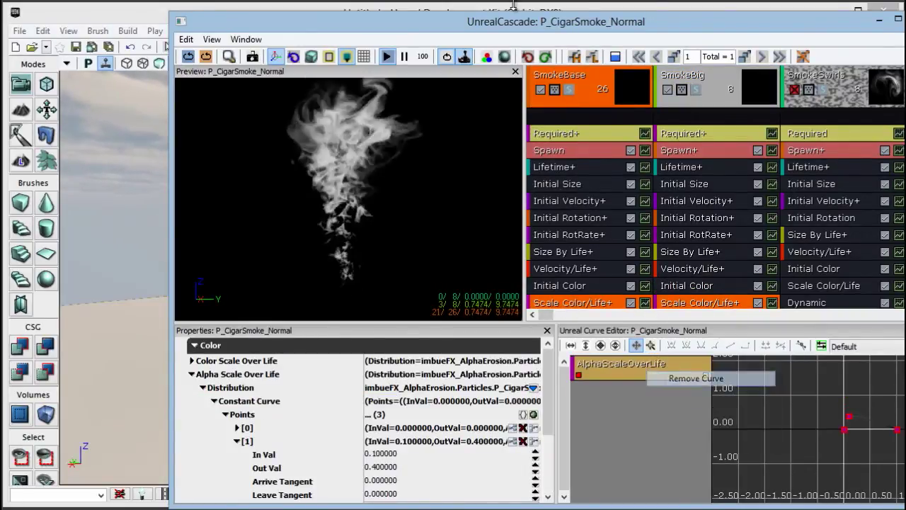
{"action": "left_click_drag", "start_coordinate": [525, 28], "coordinate": [437, 26]}
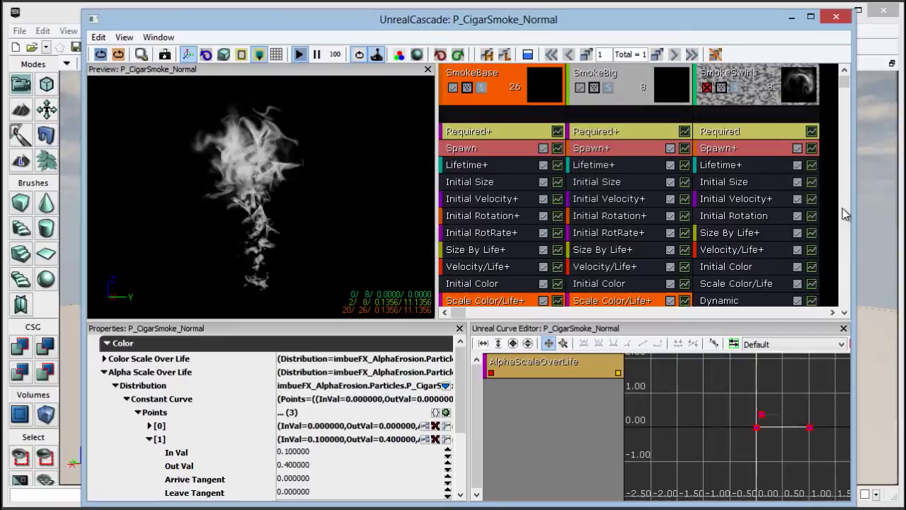
{"action": "left_click_drag", "start_coordinate": [864, 212], "coordinate": [895, 211]}
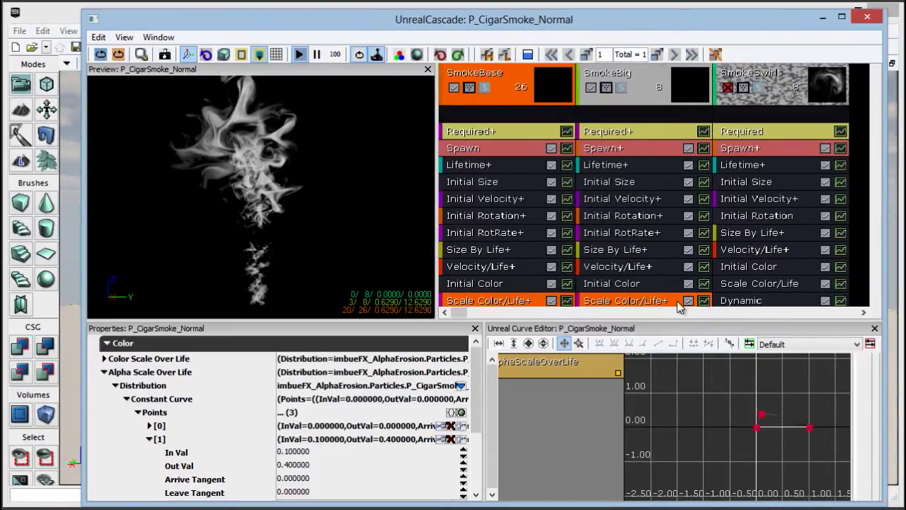
{"action": "left_click", "coordinate": [529, 342]}
Step: Set the output value of the AlphaScaleOverLife curve's point at 0.1 to 1
{"action": "left_click", "coordinate": [680, 365]}
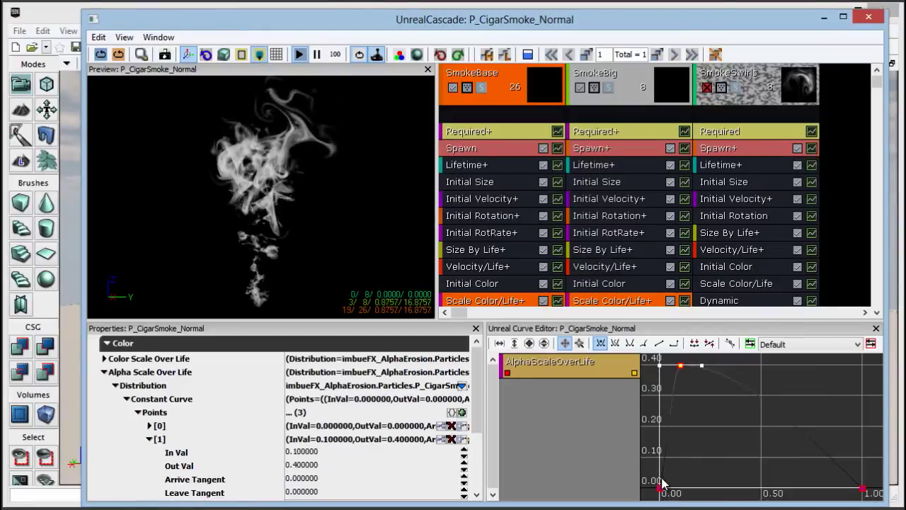
{"action": "mouse_move", "coordinate": [682, 368]}
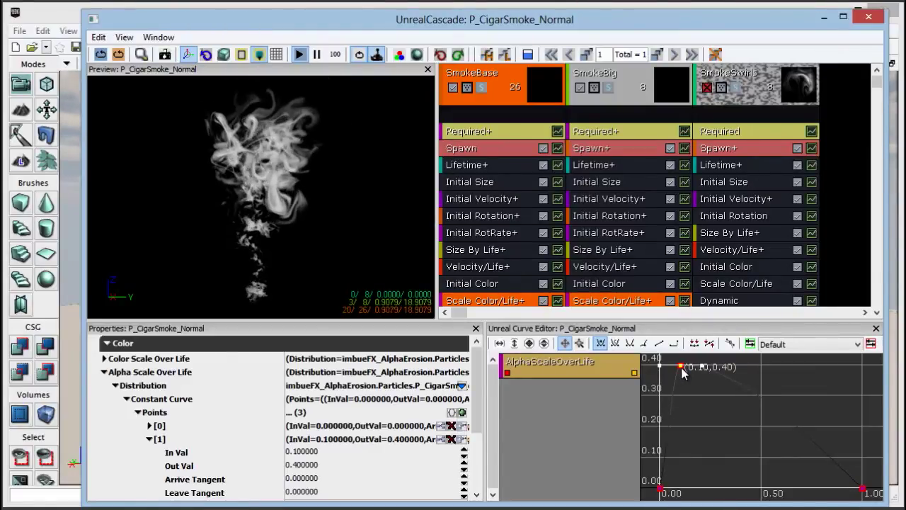
{"action": "left_click", "coordinate": [334, 470]}
{"action": "type", "text": "1"}
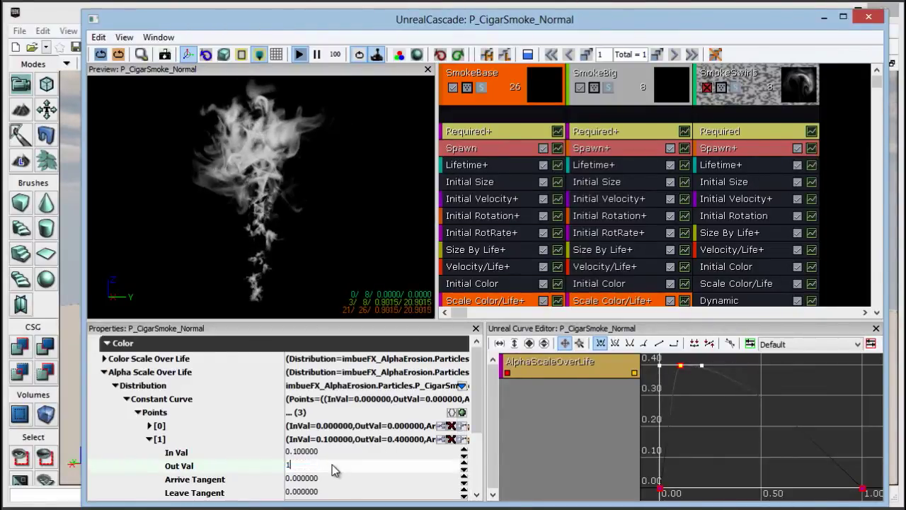
{"action": "key", "text": "Return"}
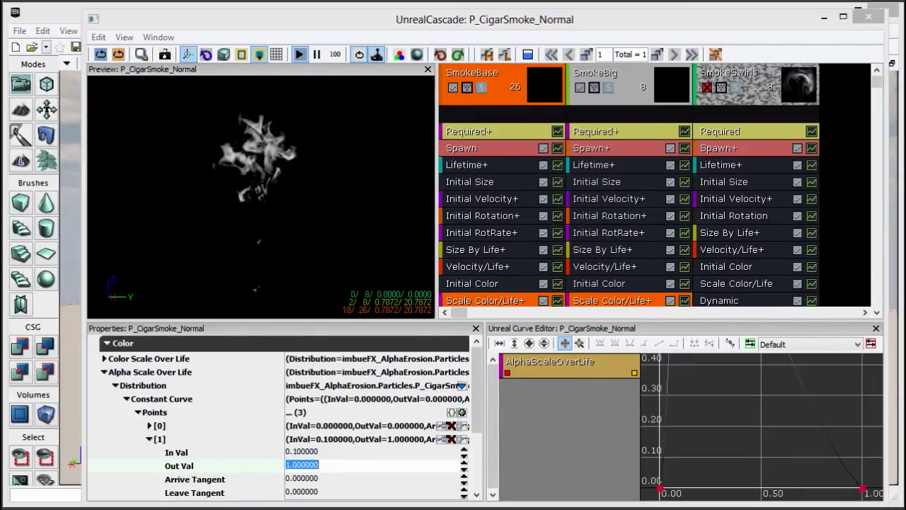
Step: Switch back to the Material Editor and add a OneMinus node between Subtract and the lower Vertex Color
{"action": "key", "text": "alt+Tab"}
{"action": "left_click_drag", "start_coordinate": [213, 82], "coordinate": [217, 24]}
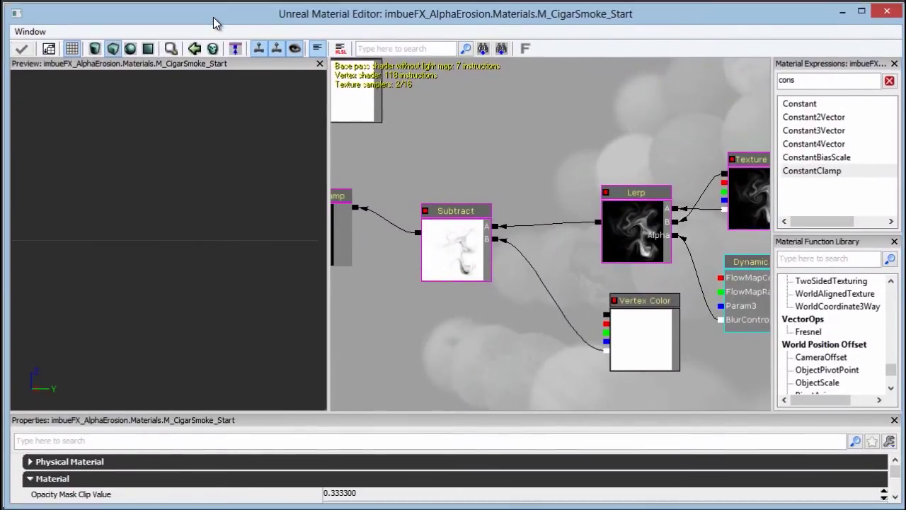
{"action": "left_click_drag", "start_coordinate": [456, 293], "coordinate": [448, 297]}
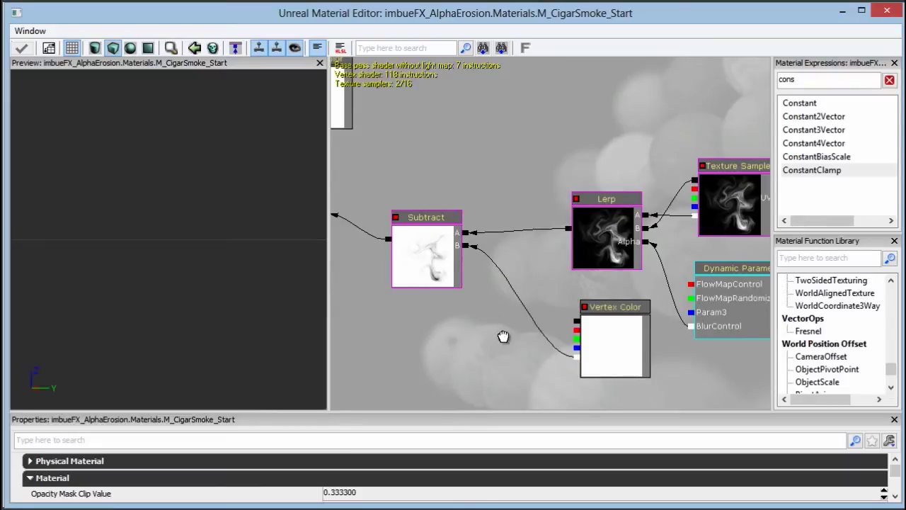
{"action": "left_click_drag", "start_coordinate": [503, 337], "coordinate": [522, 350]}
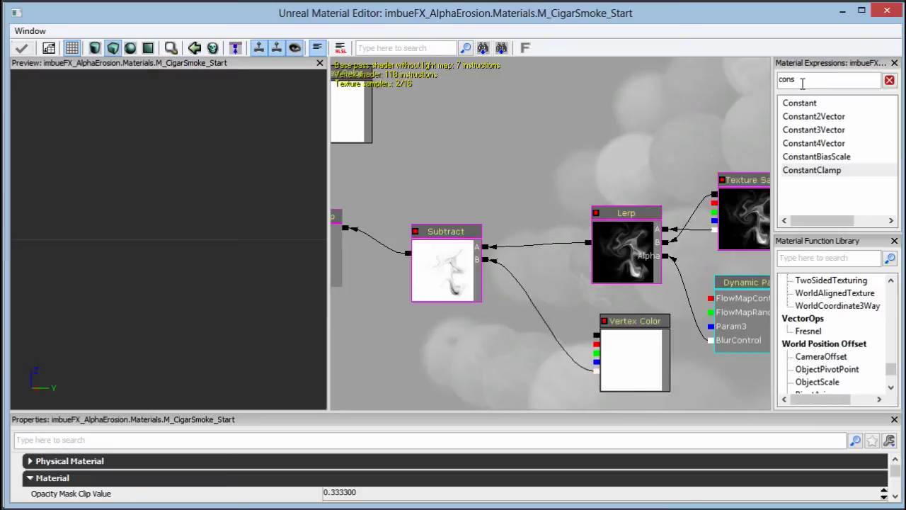
{"action": "type", "text": "one"}
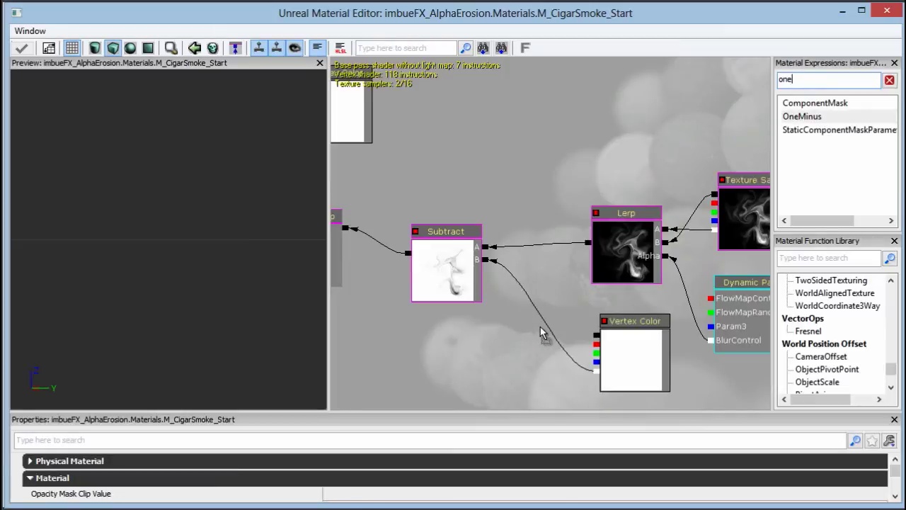
{"action": "left_click", "coordinate": [561, 338]}
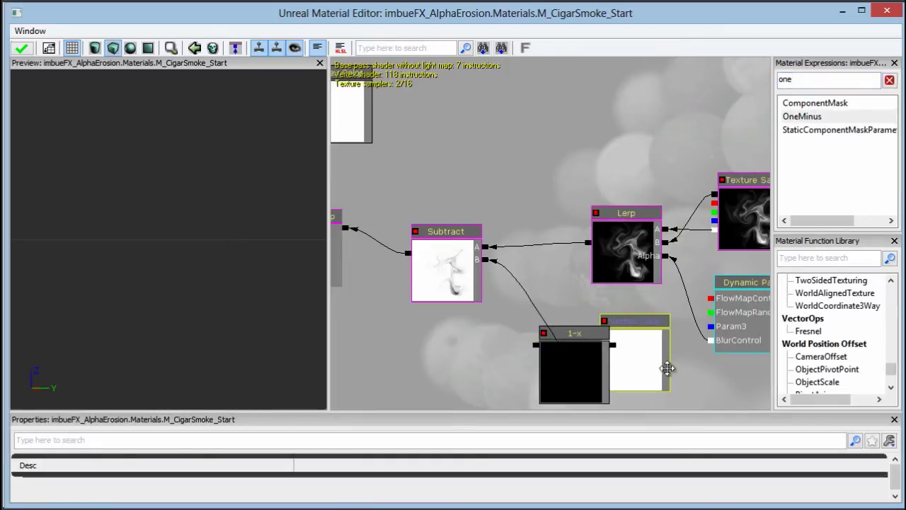
Step: Space out the 1-x and Vertex Color nodes and route Vertex Color's alpha through 1-x into Subtract's input B
{"action": "left_click_drag", "start_coordinate": [667, 367], "coordinate": [690, 318]}
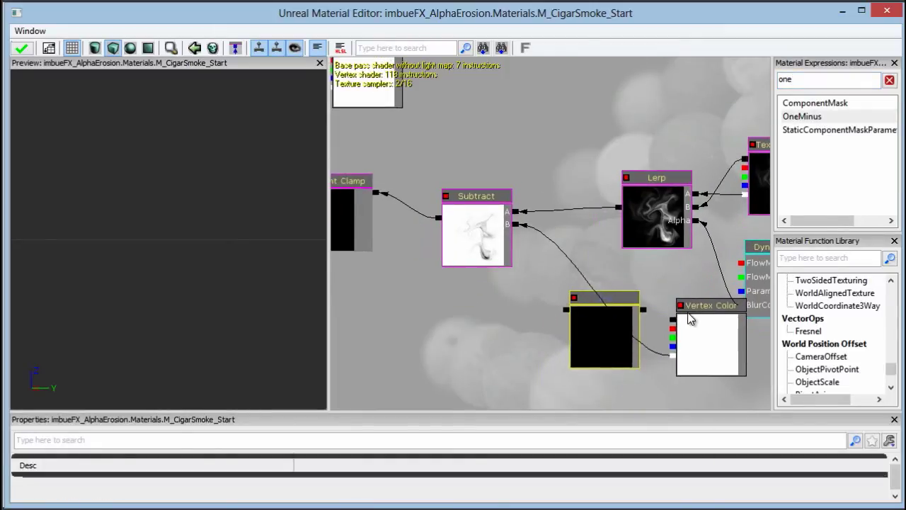
{"action": "left_click_drag", "start_coordinate": [585, 326], "coordinate": [571, 347]}
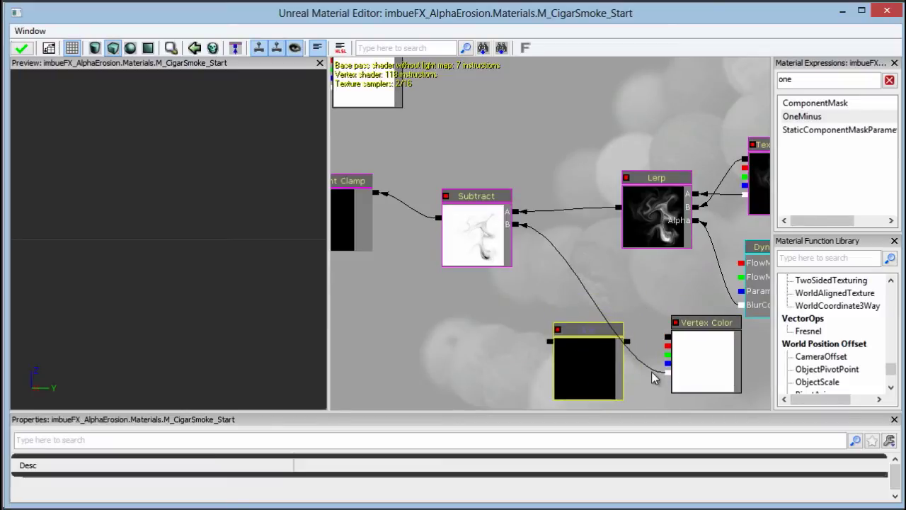
{"action": "left_click_drag", "start_coordinate": [667, 375], "coordinate": [667, 372]}
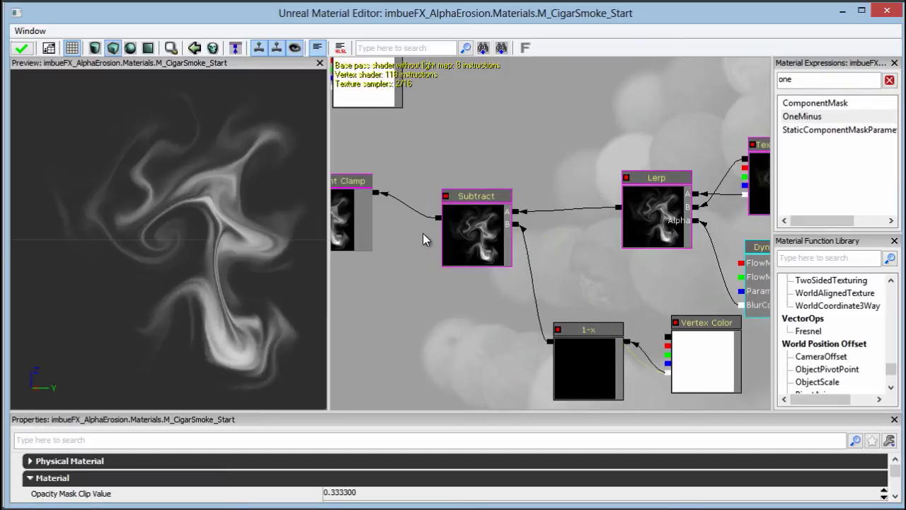
Step: Check the smoke's alpha erosion in the Cascade particle preview
{"action": "left_click", "coordinate": [482, 221]}
{"action": "left_click_drag", "start_coordinate": [481, 221], "coordinate": [464, 249]}
{"action": "scroll", "coordinate": [460, 322], "scroll_direction": "down", "scroll_amount": 3}
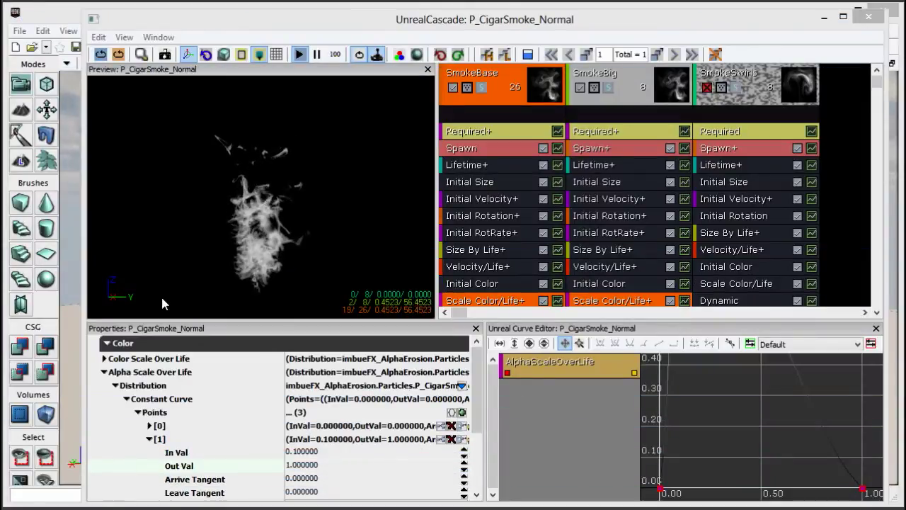
{"action": "left_click", "coordinate": [259, 257]}
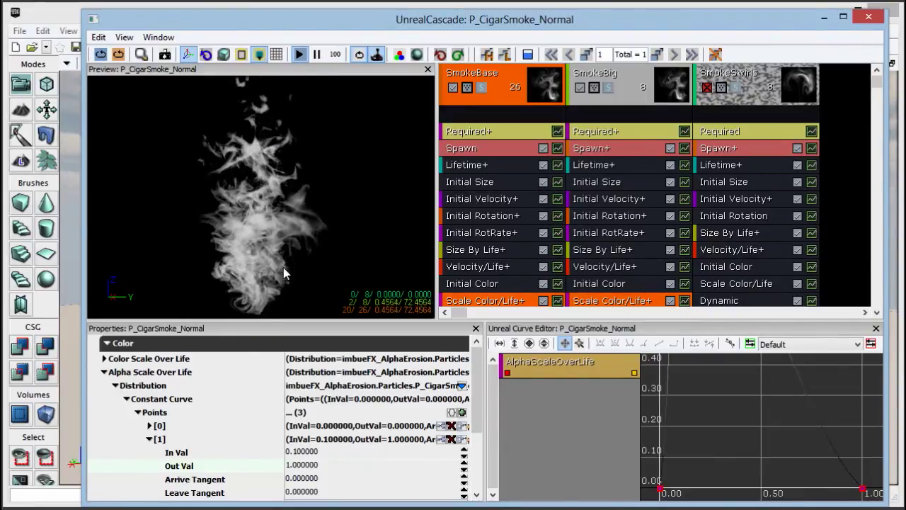
Step: Return to the Material Editor and examine the node chain from Opacity back to the Dynamic Parameter's Param3 output
{"action": "left_click_drag", "start_coordinate": [248, 509], "coordinate": [242, 40]}
{"action": "left_click_drag", "start_coordinate": [457, 220], "coordinate": [497, 220]}
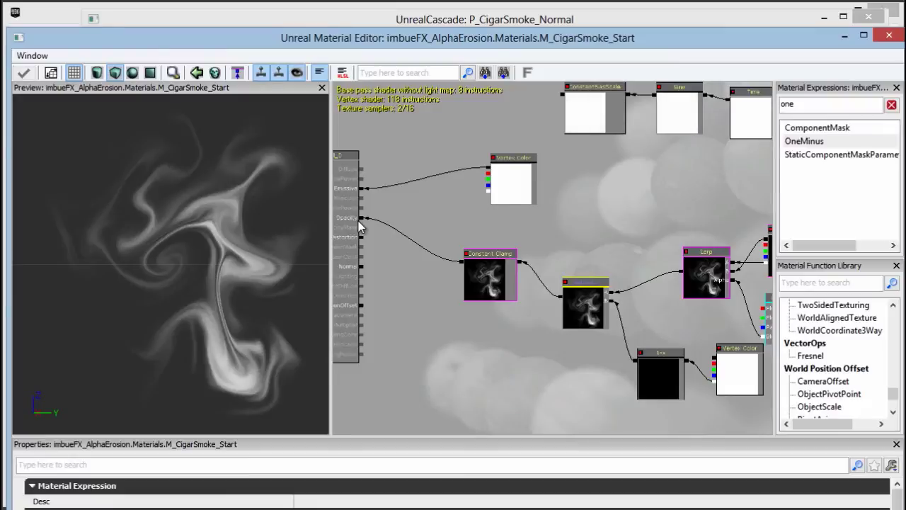
{"action": "left_click_drag", "start_coordinate": [588, 255], "coordinate": [410, 251]}
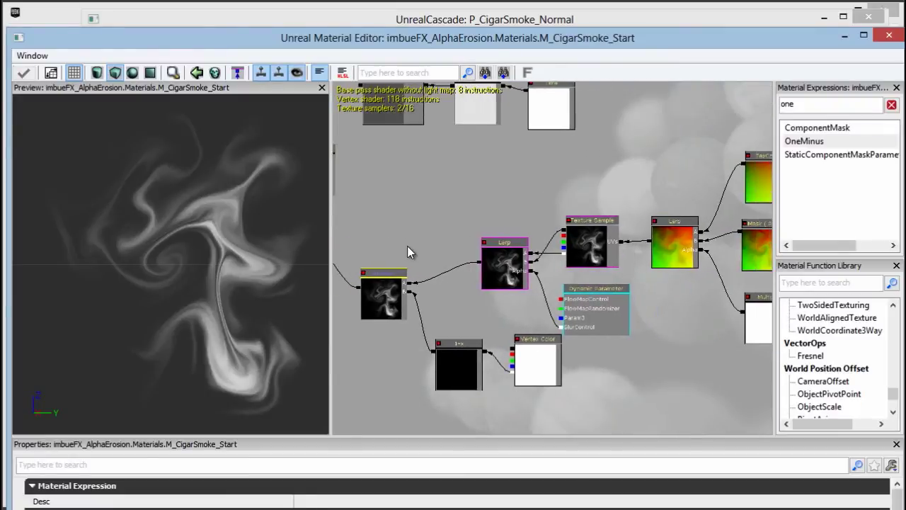
{"action": "scroll", "coordinate": [449, 298], "scroll_direction": "up", "scroll_amount": 2}
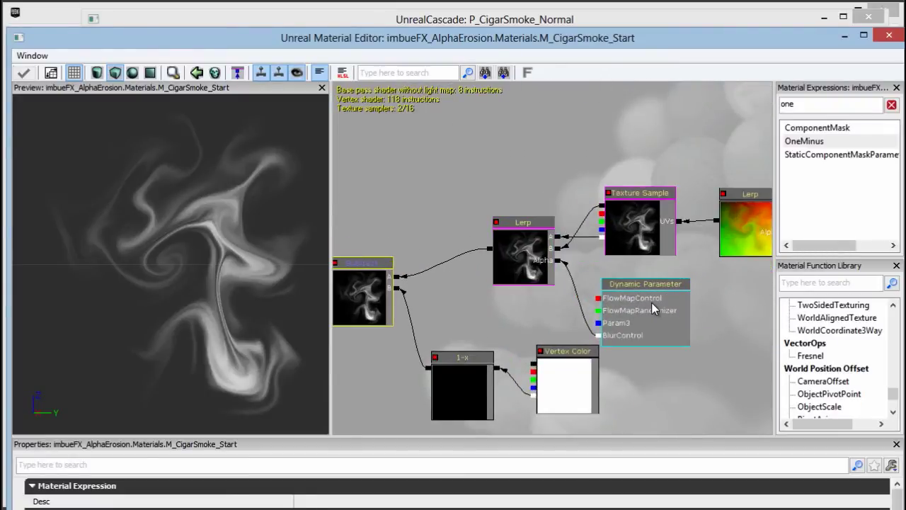
{"action": "left_click", "coordinate": [612, 326]}
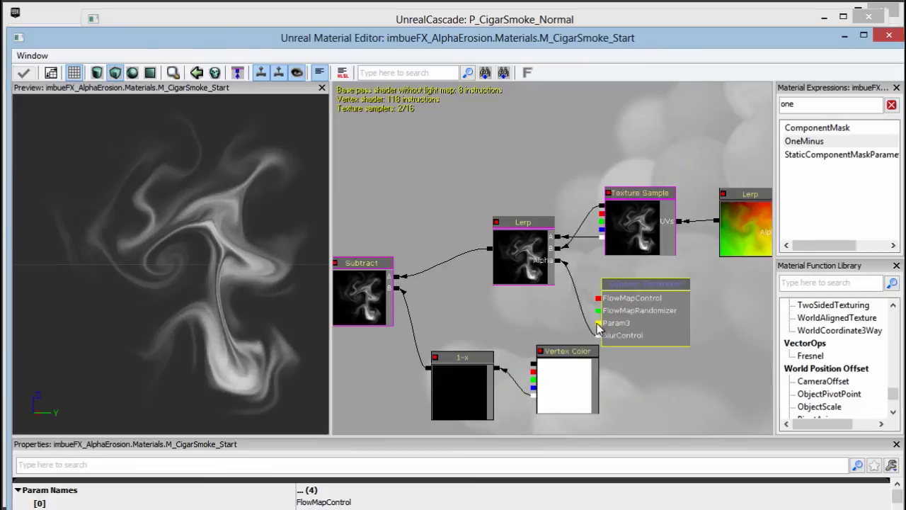
{"action": "scroll", "coordinate": [599, 327], "scroll_direction": "up", "scroll_amount": 2}
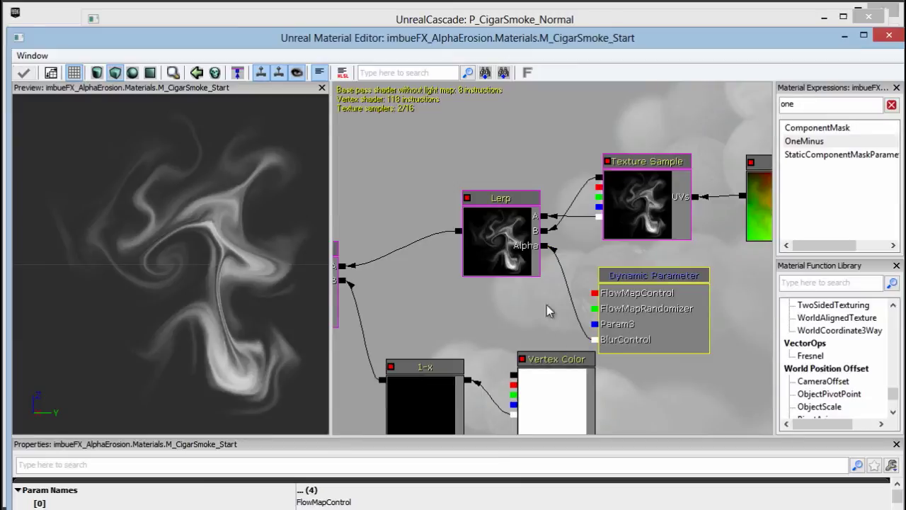
{"action": "left_click_drag", "start_coordinate": [594, 326], "coordinate": [506, 320]}
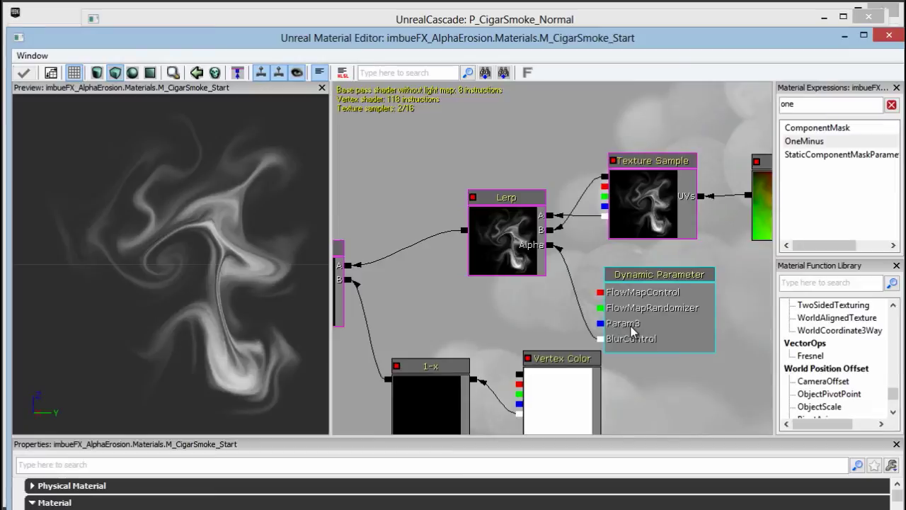
Step: Duplicate the Dynamic Parameter node and place the copy below Constant Clamp
{"action": "left_click", "coordinate": [628, 332]}
{"action": "key", "text": "ctrl+w"}
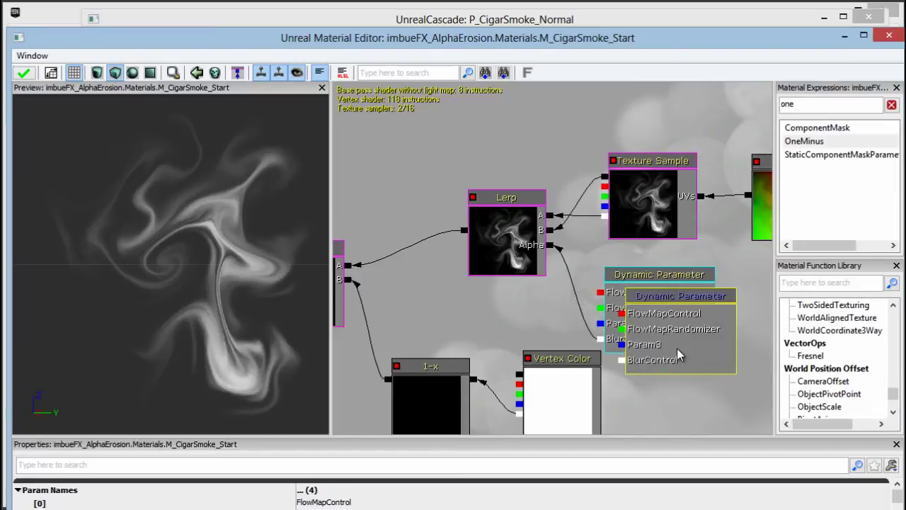
{"action": "left_click_drag", "start_coordinate": [649, 345], "coordinate": [444, 238]}
{"action": "left_click_drag", "start_coordinate": [368, 235], "coordinate": [643, 361]}
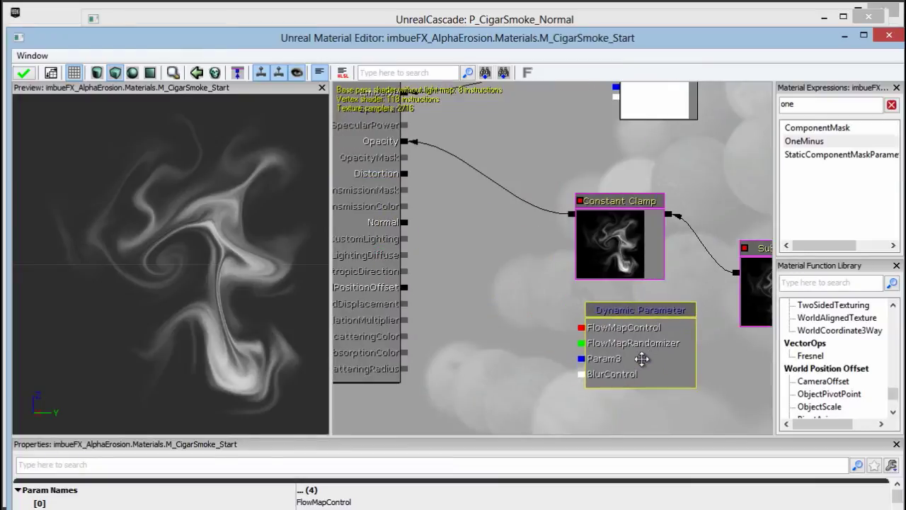
{"action": "left_click", "coordinate": [504, 276]}
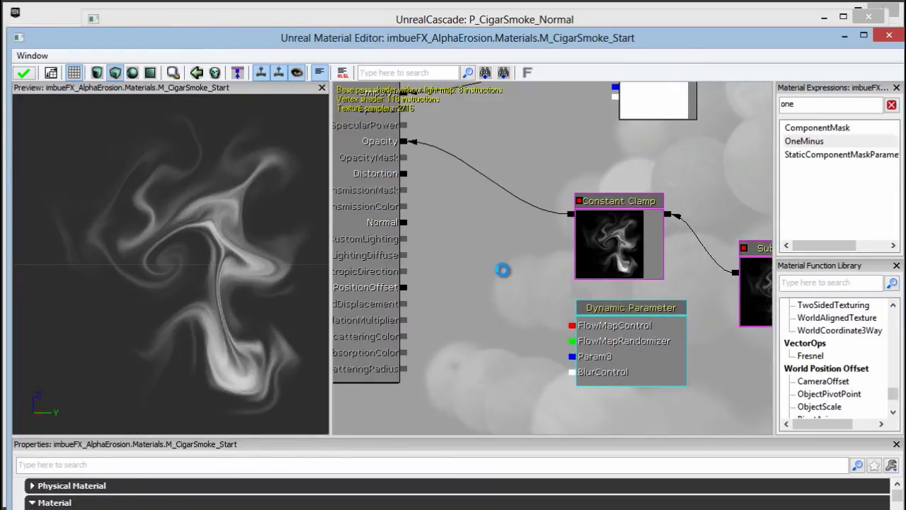
Step: Add a Multiply node fed by Constant Clamp in A and the lower Dynamic Parameter's Param3 in B, and connect its output to Opacity
{"action": "left_click_drag", "start_coordinate": [544, 301], "coordinate": [498, 255]}
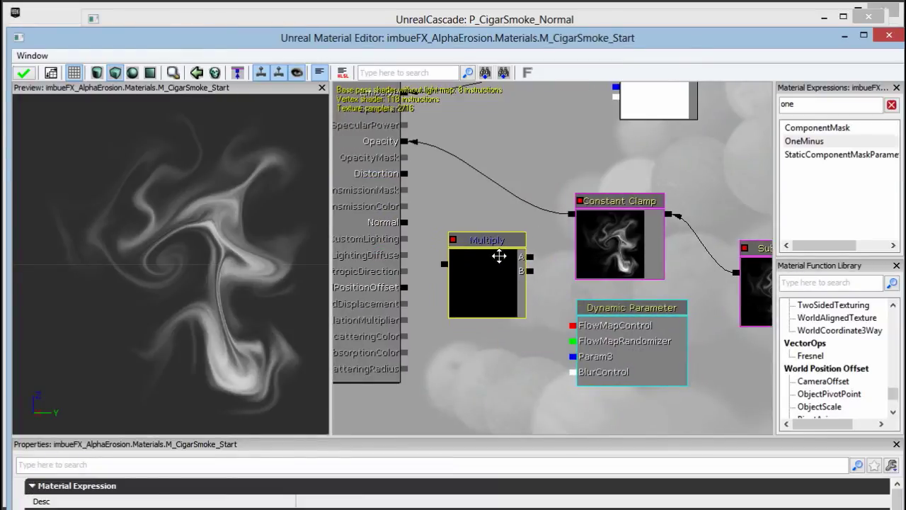
{"action": "left_click_drag", "start_coordinate": [570, 213], "coordinate": [536, 261]}
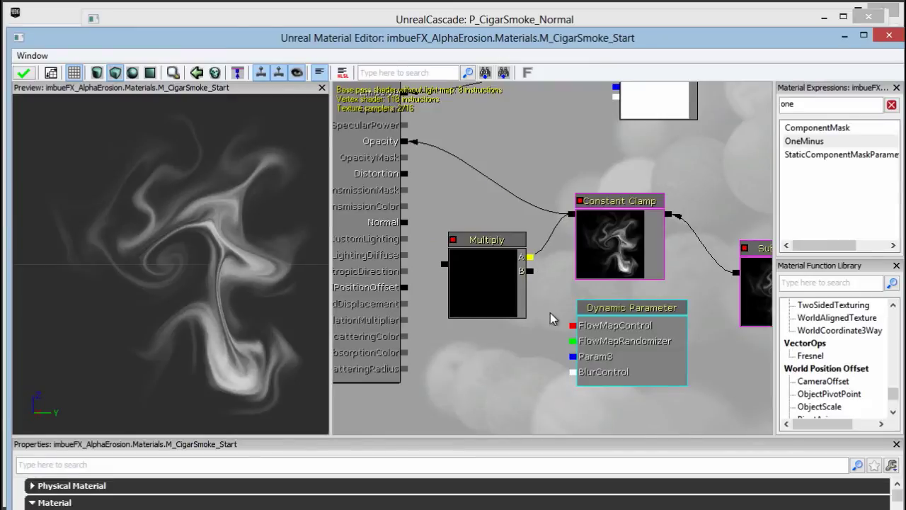
{"action": "left_click_drag", "start_coordinate": [571, 356], "coordinate": [532, 282]}
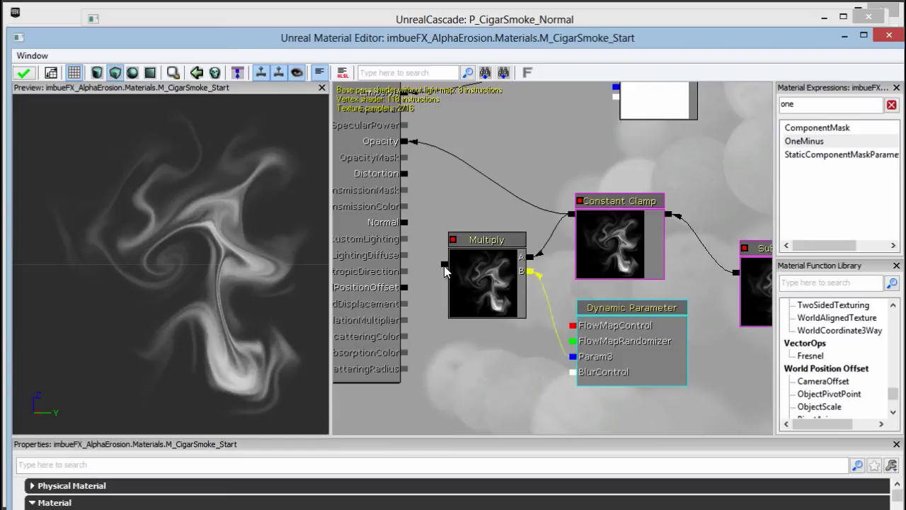
{"action": "left_click_drag", "start_coordinate": [444, 263], "coordinate": [407, 145]}
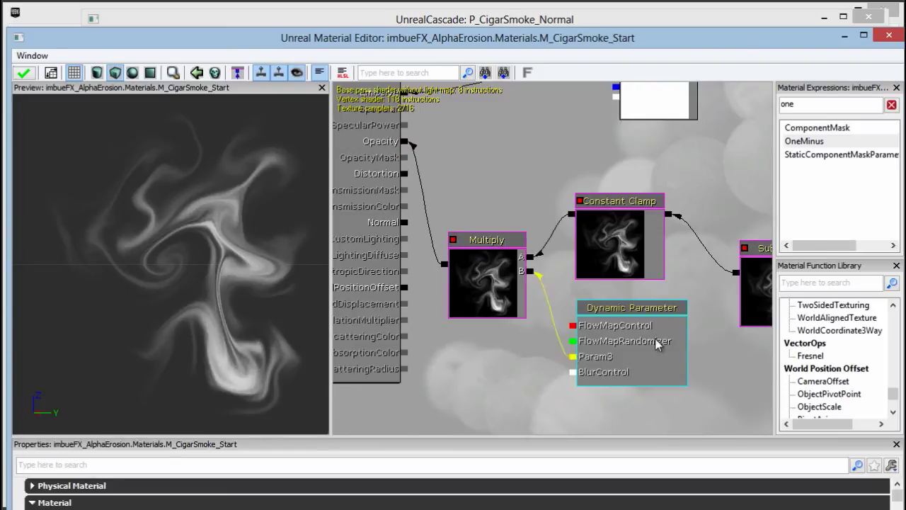
Step: Rename the Dynamic Parameter's Param3 to AlphaControl and apply the material changes
{"action": "left_click", "coordinate": [618, 358]}
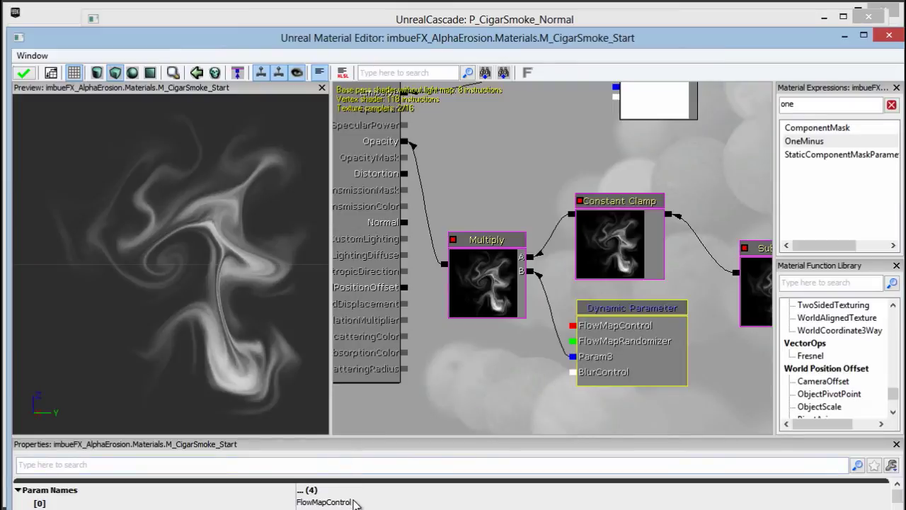
{"action": "left_click", "coordinate": [353, 502]}
{"action": "key", "text": "Return"}
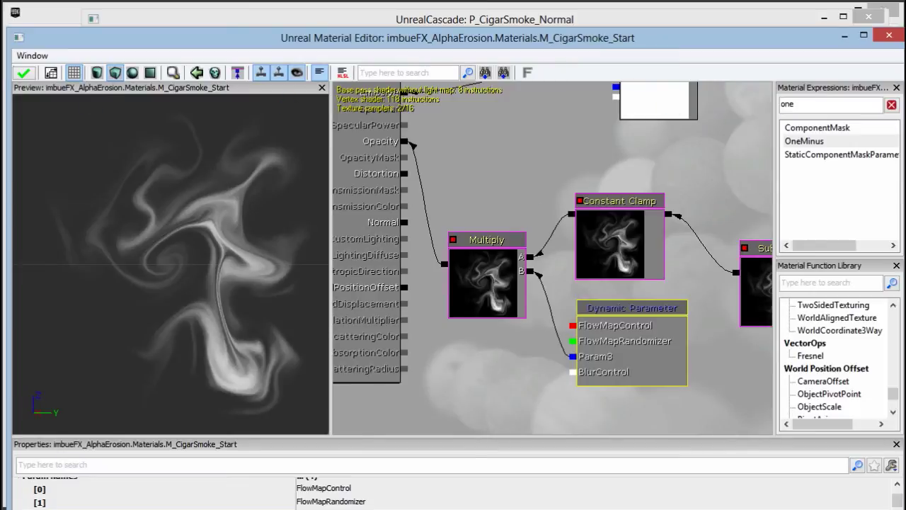
{"action": "left_click", "coordinate": [24, 74]}
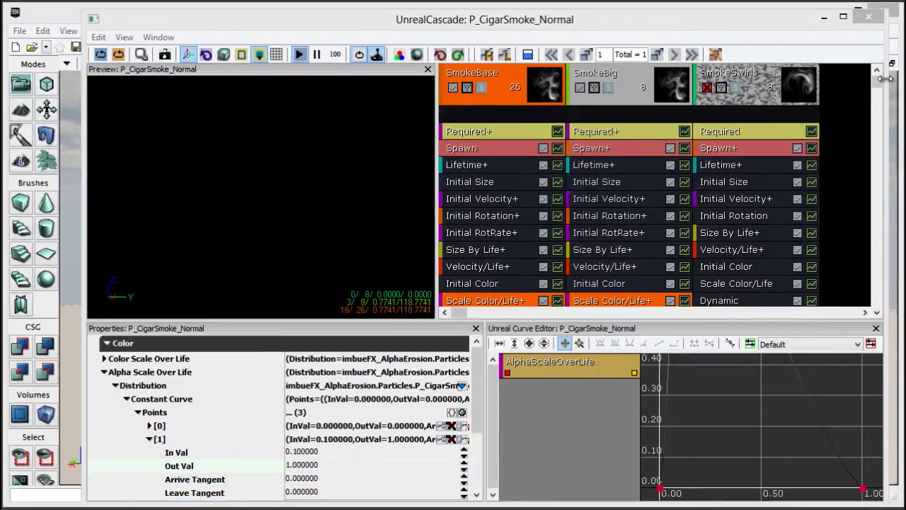
Step: Set the constant of dynamic parameter [2] in SmokeBase's Dynamic module to 1, then lower it to 0.2
{"action": "left_click_drag", "start_coordinate": [876, 78], "coordinate": [876, 100]}
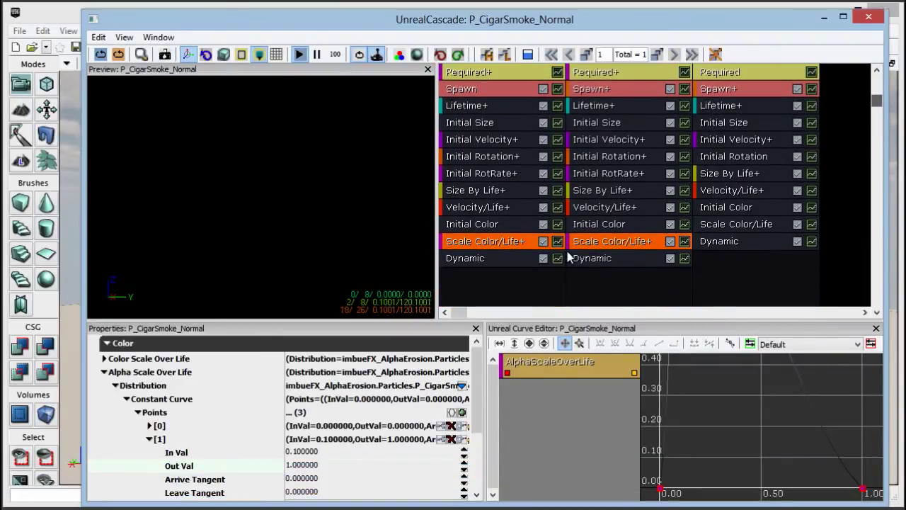
{"action": "left_click", "coordinate": [490, 259]}
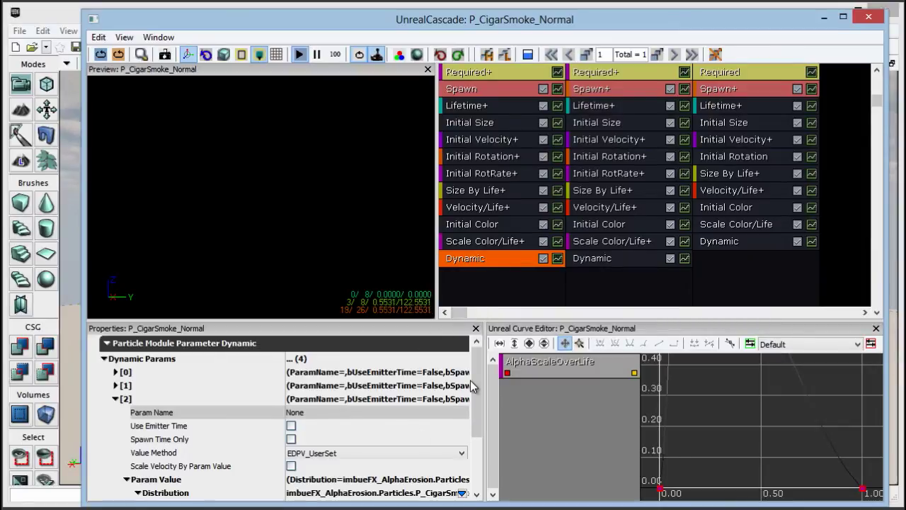
{"action": "left_click", "coordinate": [116, 398]}
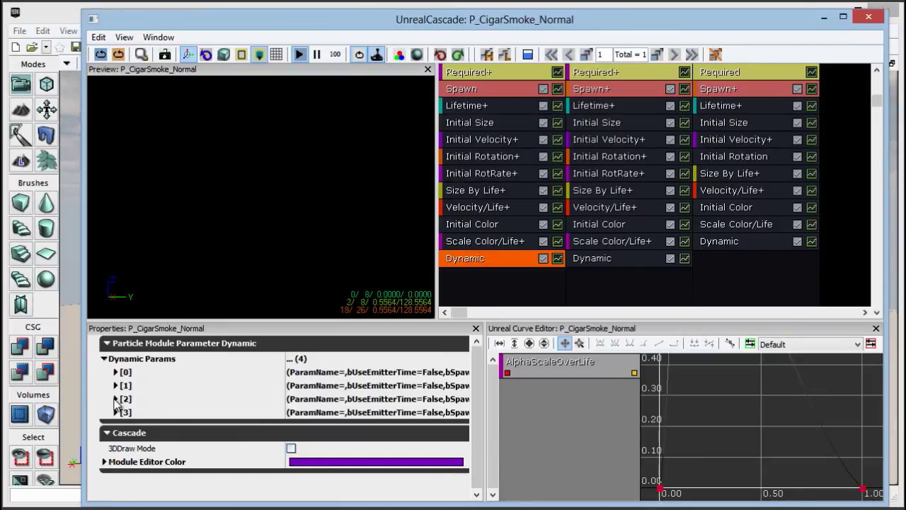
{"action": "left_click", "coordinate": [116, 399]}
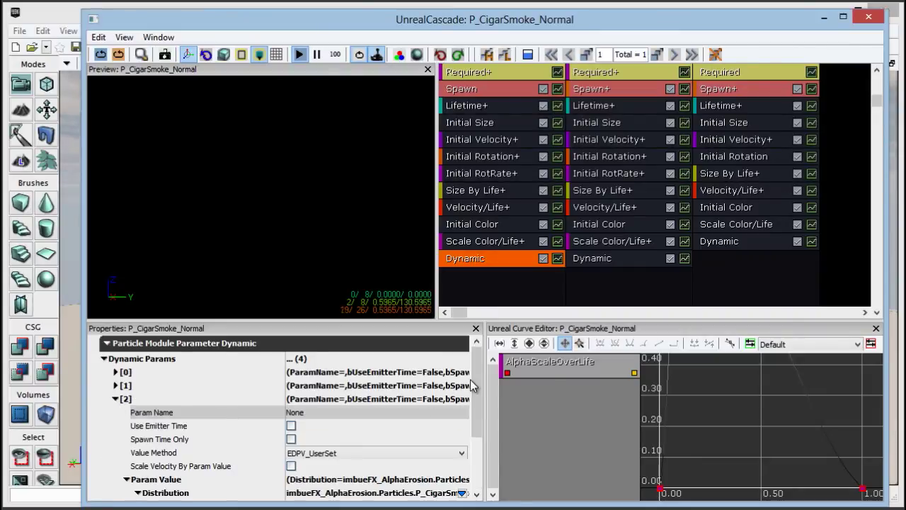
{"action": "scroll", "coordinate": [472, 384], "scroll_direction": "down", "scroll_amount": 1}
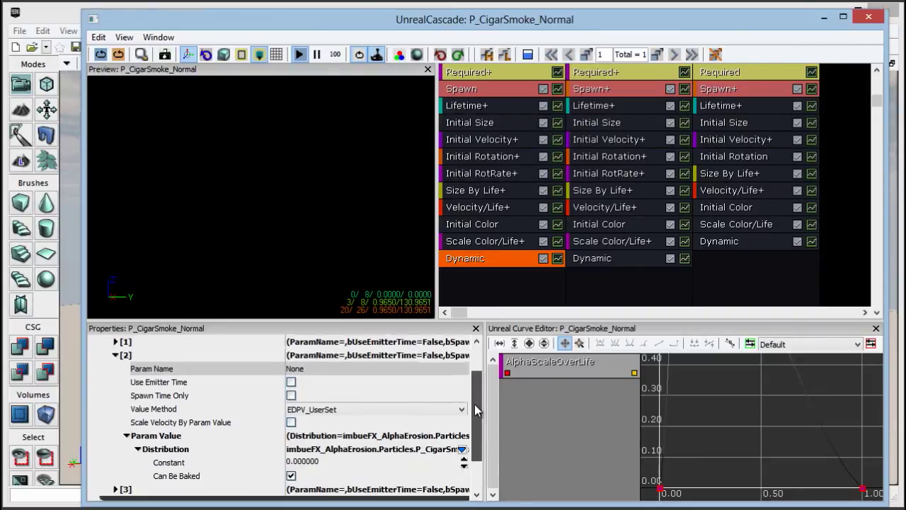
{"action": "left_click", "coordinate": [303, 460]}
{"action": "type", "text": "1"}
{"action": "key", "text": "Return"}
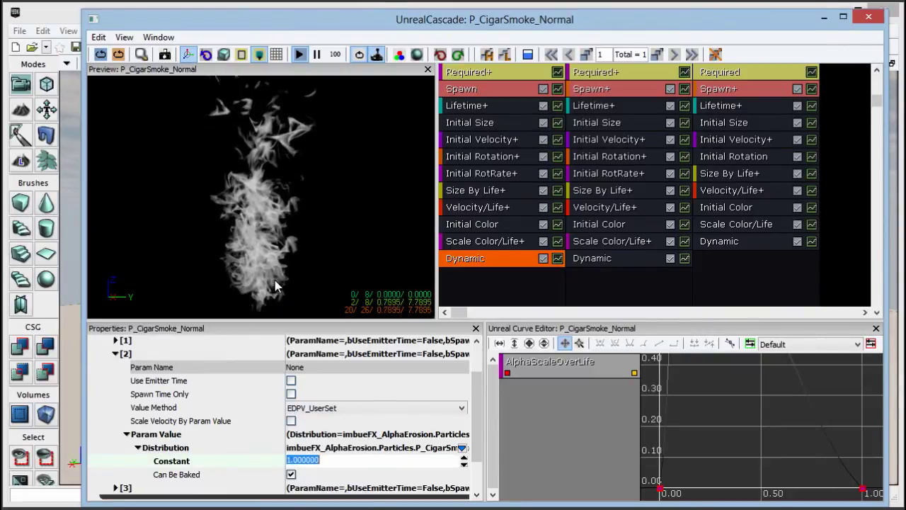
{"action": "type", "text": ".2"}
{"action": "key", "text": "Return"}
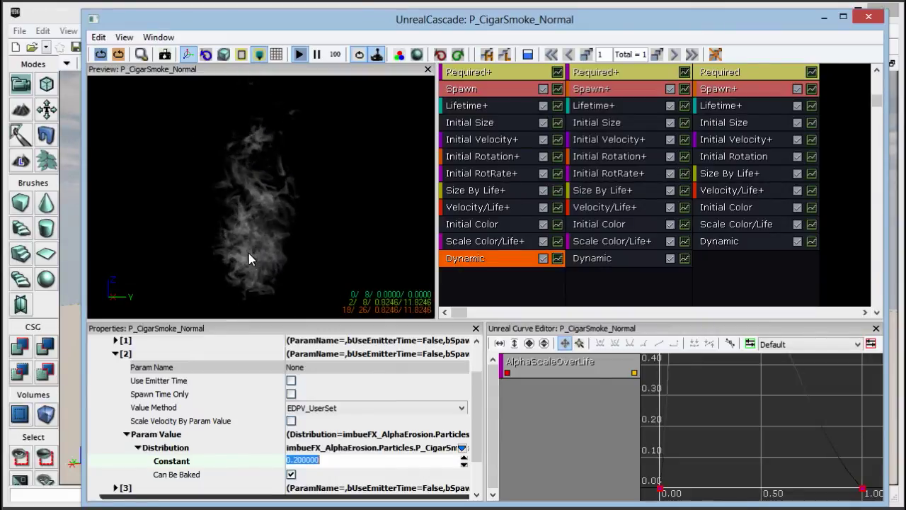
Step: Set the constant of dynamic parameter [2] in SmokeBig's Dynamic module to 0.2
{"action": "left_click", "coordinate": [592, 257]}
{"action": "scroll", "coordinate": [340, 425], "scroll_direction": "down", "scroll_amount": 2}
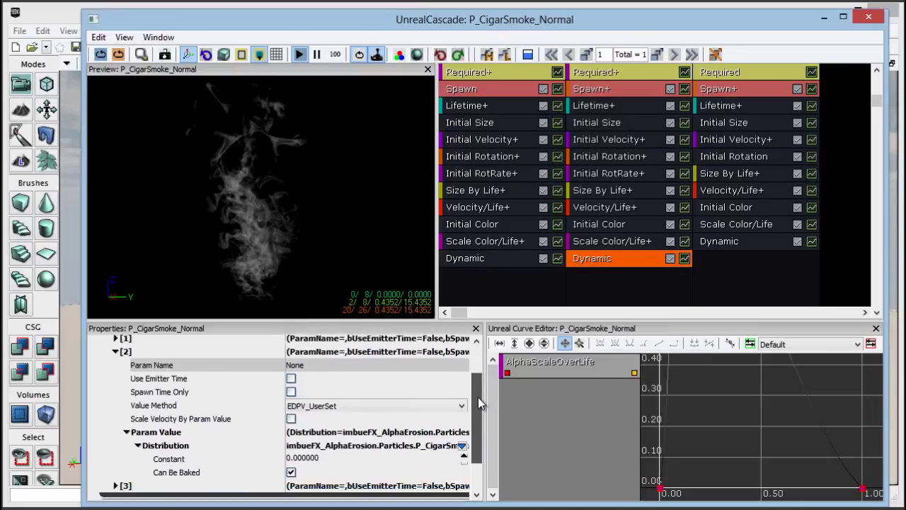
{"action": "left_click", "coordinate": [304, 433]}
{"action": "type", "text": "0.2"}
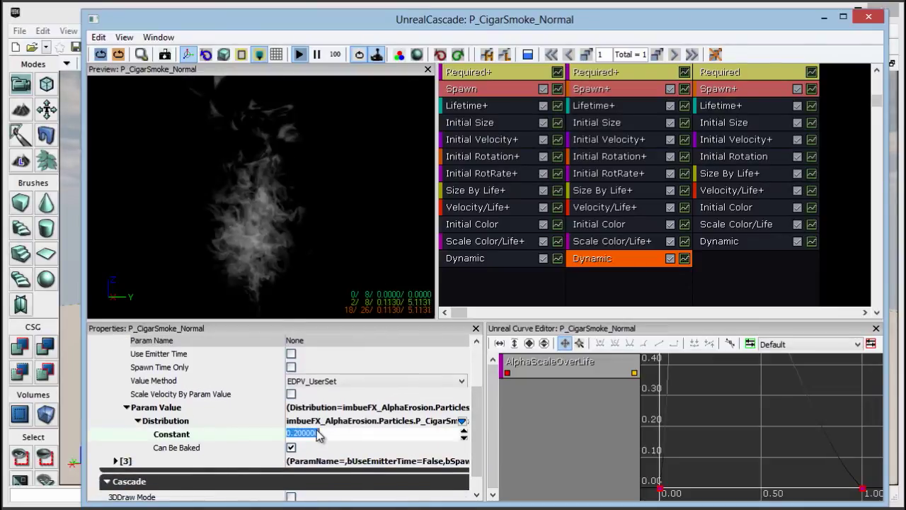
{"action": "key", "text": "Return"}
Step: Set the constant of dynamic parameter [2] in SmokeBase's Dynamic module to 0.25
{"action": "left_click", "coordinate": [474, 259]}
{"action": "left_click", "coordinate": [325, 433]}
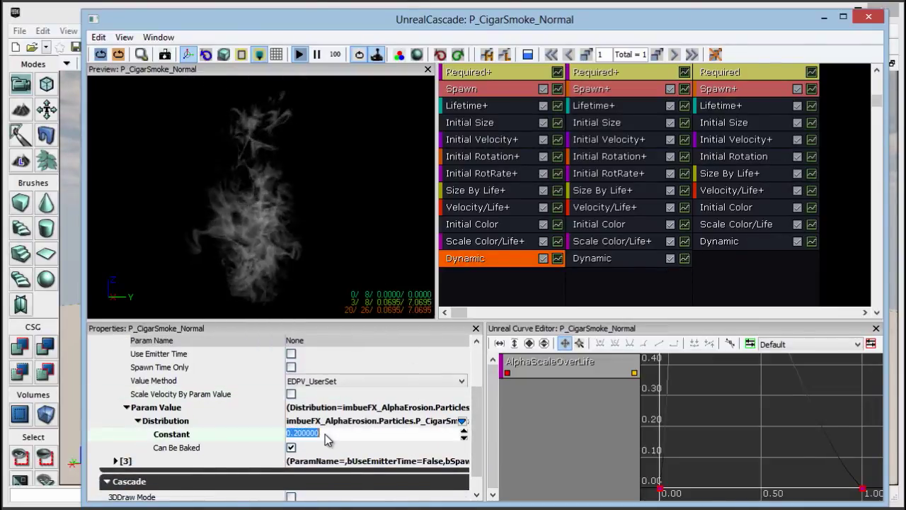
{"action": "type", "text": "0.25"}
{"action": "key", "text": "Return"}
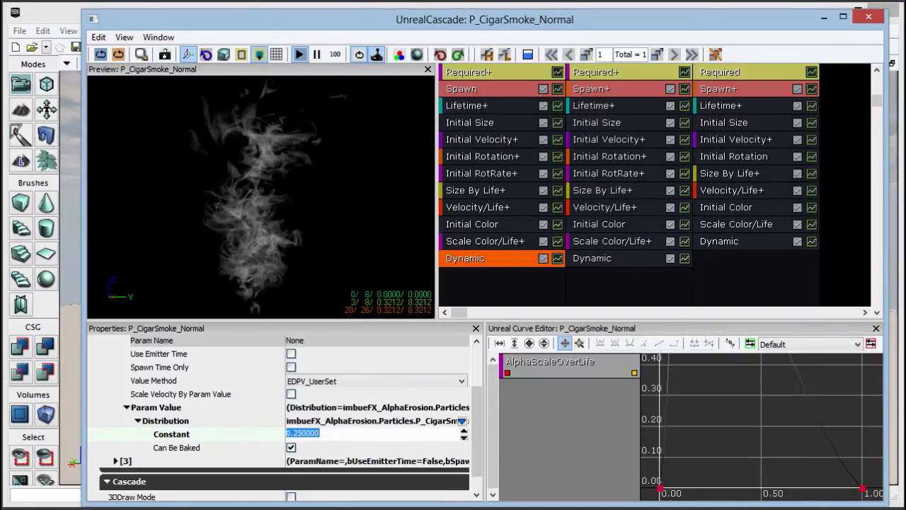
Step: Return to the Material Editor and review the opacity chain through the inverted Vertex Color alpha, Subtract, Constant Clamp and Multiply nodes
{"action": "key", "text": "alt+Tab"}
{"action": "left_click_drag", "start_coordinate": [274, 189], "coordinate": [265, 24]}
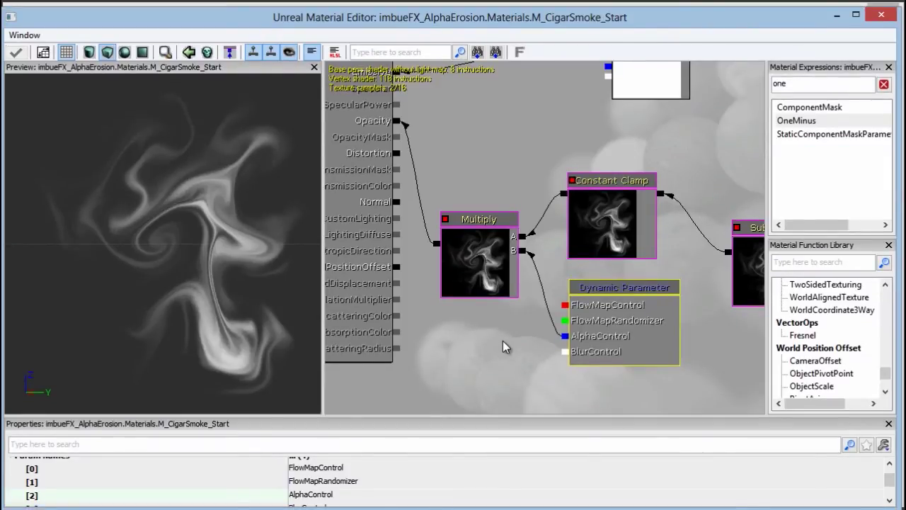
{"action": "scroll", "coordinate": [512, 346], "scroll_direction": "down", "scroll_amount": 2}
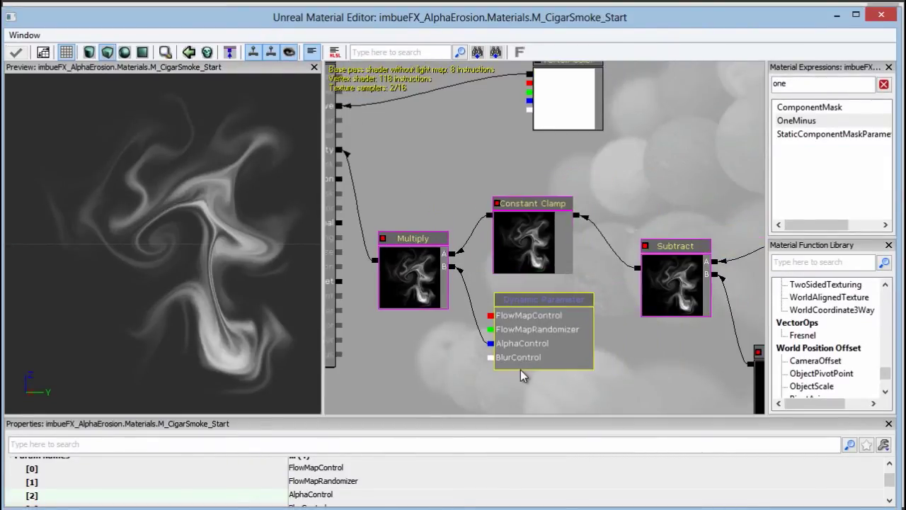
{"action": "scroll", "coordinate": [517, 366], "scroll_direction": "down", "scroll_amount": 1}
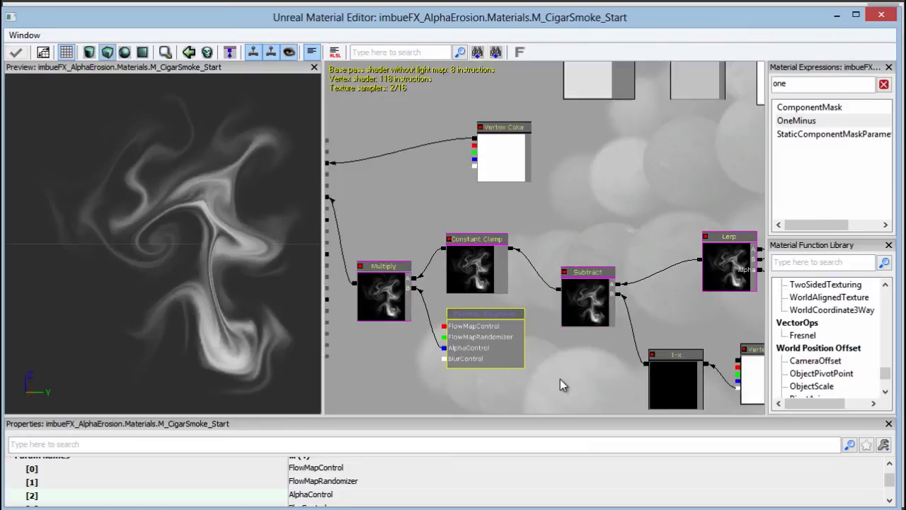
{"action": "scroll", "coordinate": [560, 379], "scroll_direction": "up", "scroll_amount": 2}
{"action": "left_click", "coordinate": [508, 370]}
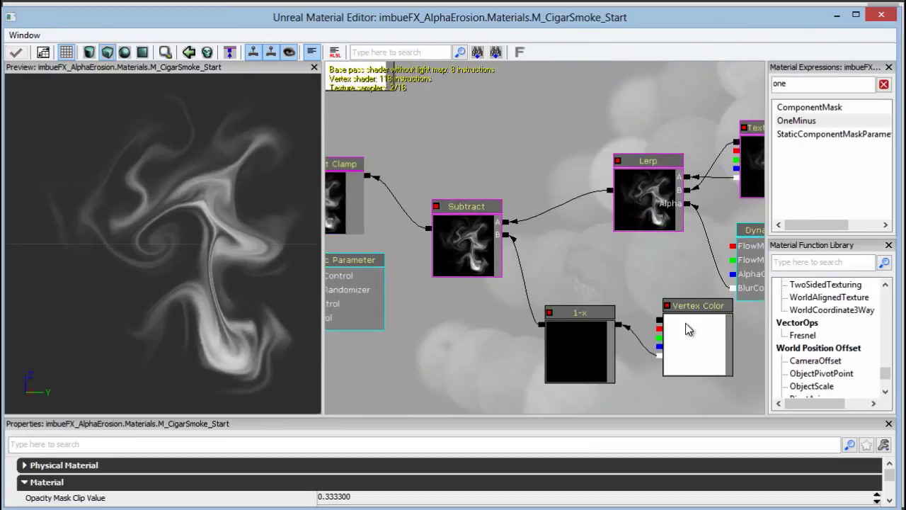
{"action": "left_click", "coordinate": [686, 329]}
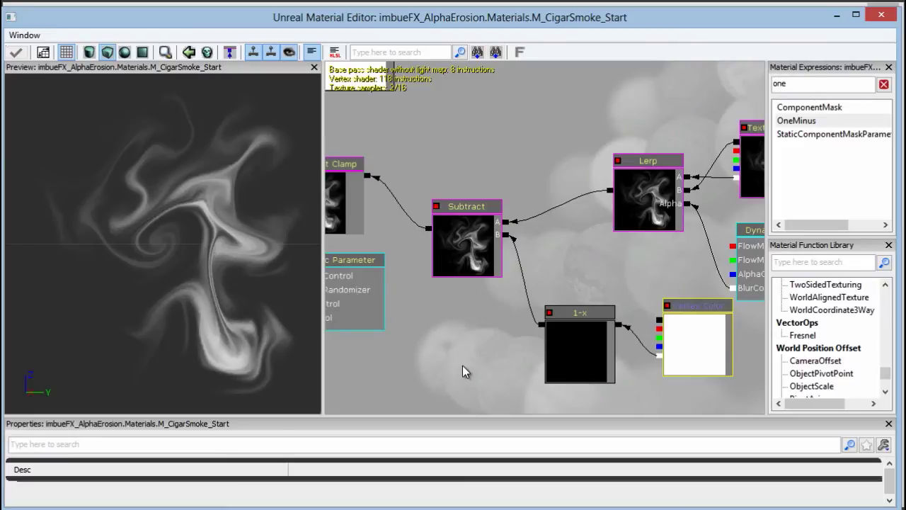
{"action": "left_click_drag", "start_coordinate": [462, 370], "coordinate": [534, 378]}
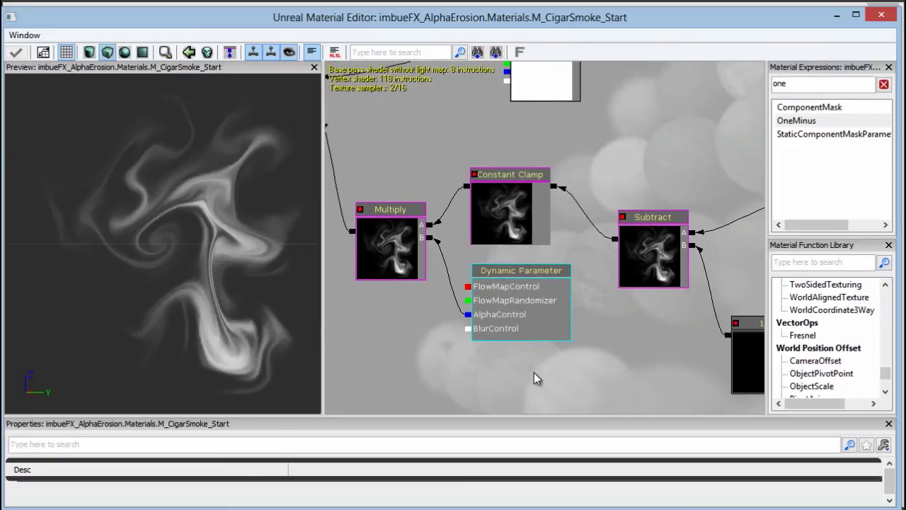
{"action": "left_click", "coordinate": [506, 211]}
{"action": "left_click_drag", "start_coordinate": [392, 150], "coordinate": [429, 201]}
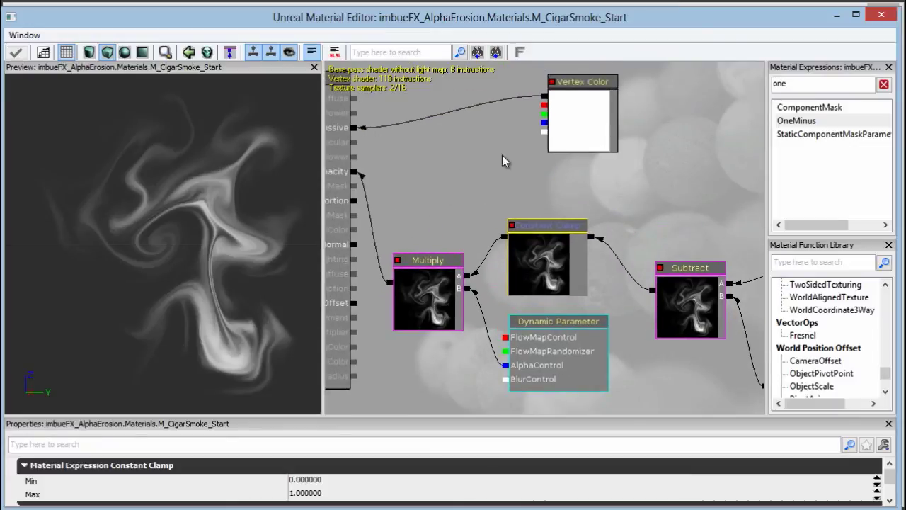